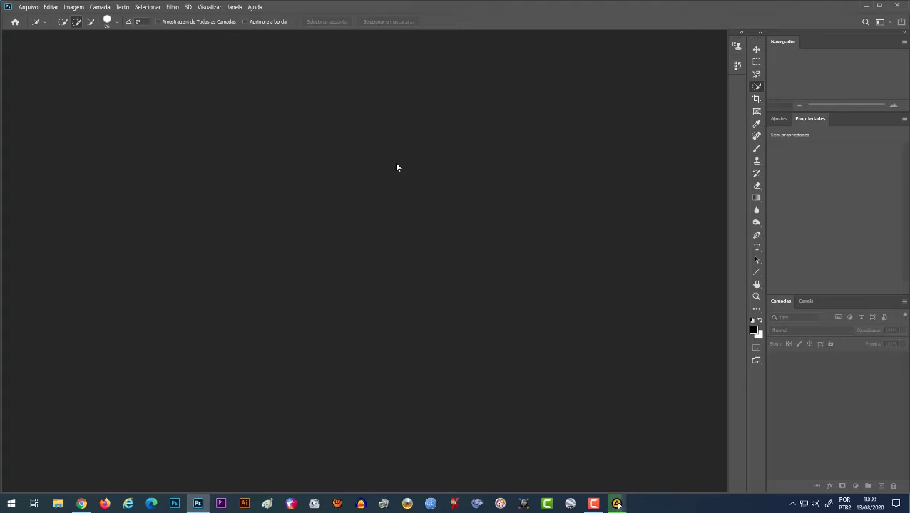
Open the child photo with its missing profile left as is, and duplicate the background to Camada 1
{"action": "key", "text": "ctrl+o"}
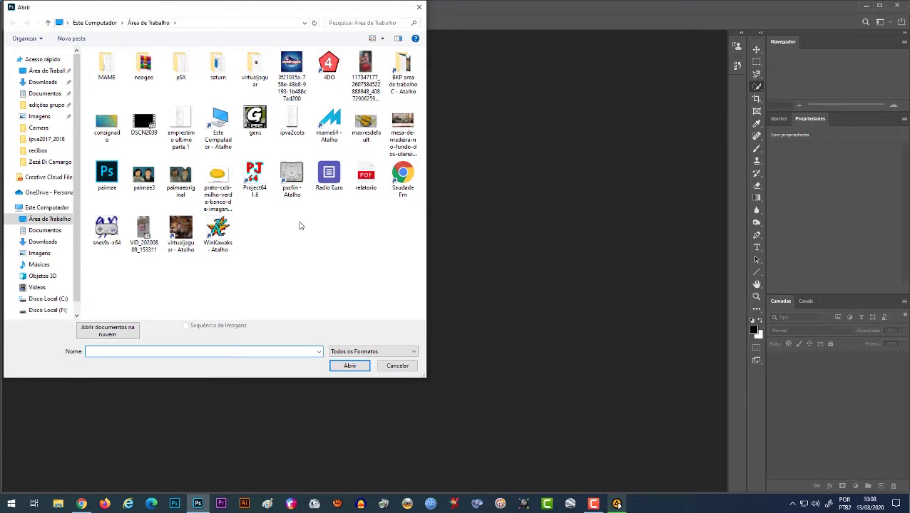
{"action": "double_click", "coordinate": [366, 65]}
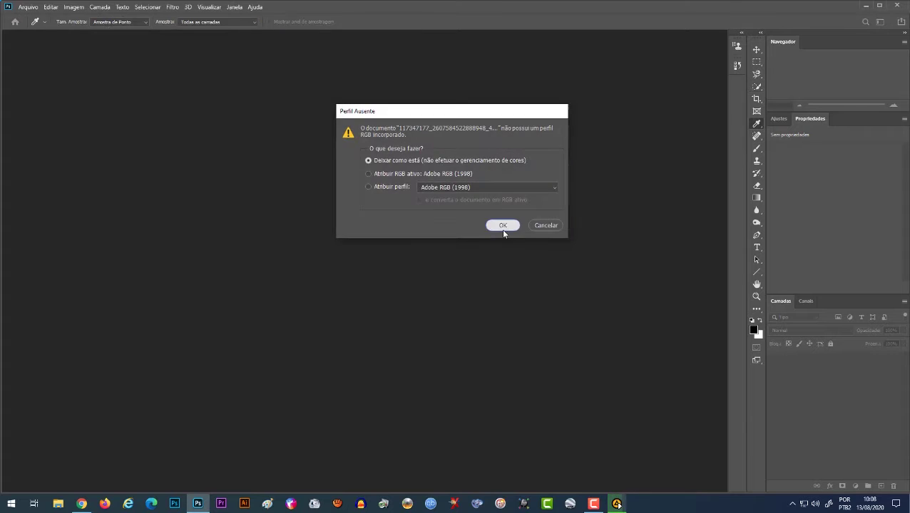
{"action": "left_click", "coordinate": [501, 225]}
{"action": "scroll", "coordinate": [419, 250], "scroll_direction": "up", "scroll_amount": 1}
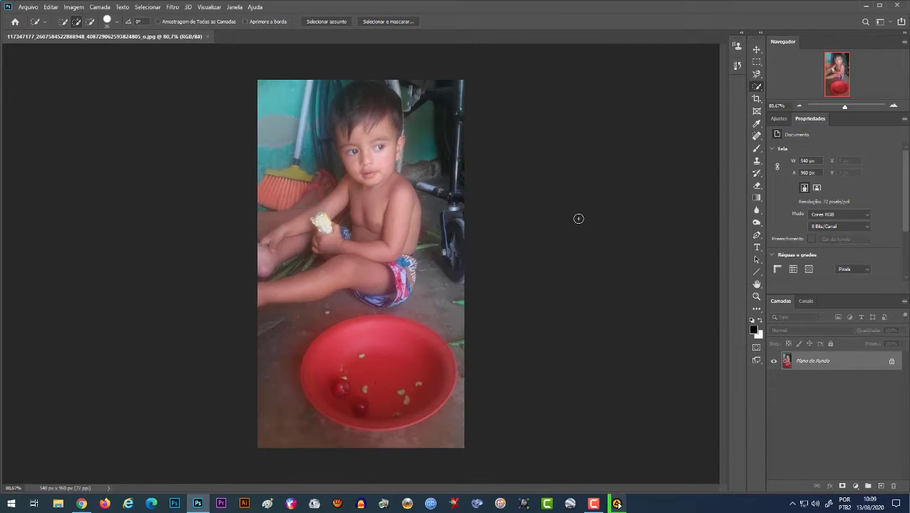
{"action": "key", "text": "ctrl+j"}
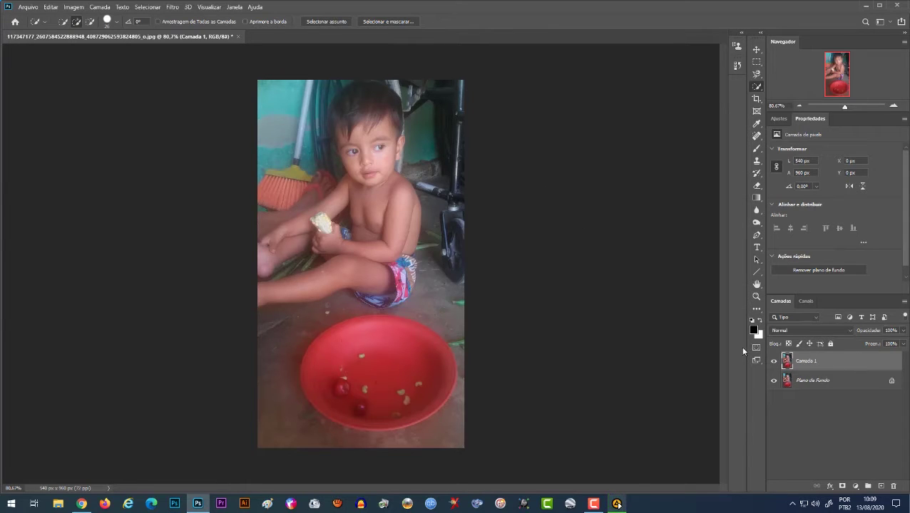
Trace the child from hair to legs with the Magnetic Lasso, closing the selection at the start point
{"action": "right_click", "coordinate": [760, 91]}
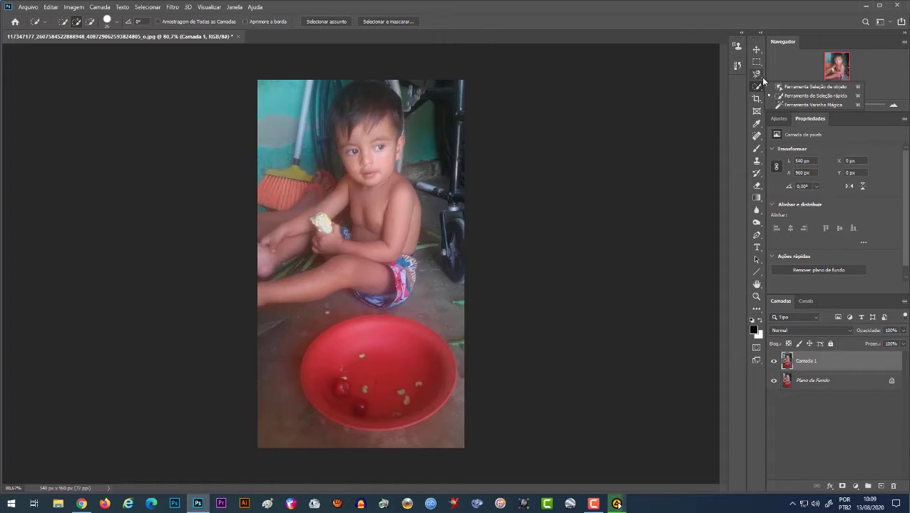
{"action": "left_click", "coordinate": [756, 74]}
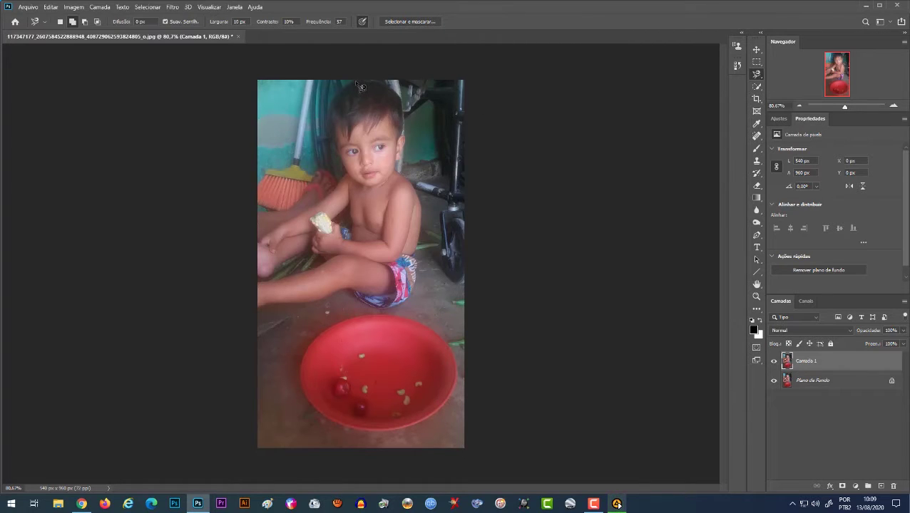
{"action": "scroll", "coordinate": [359, 86], "scroll_direction": "up", "scroll_amount": 2}
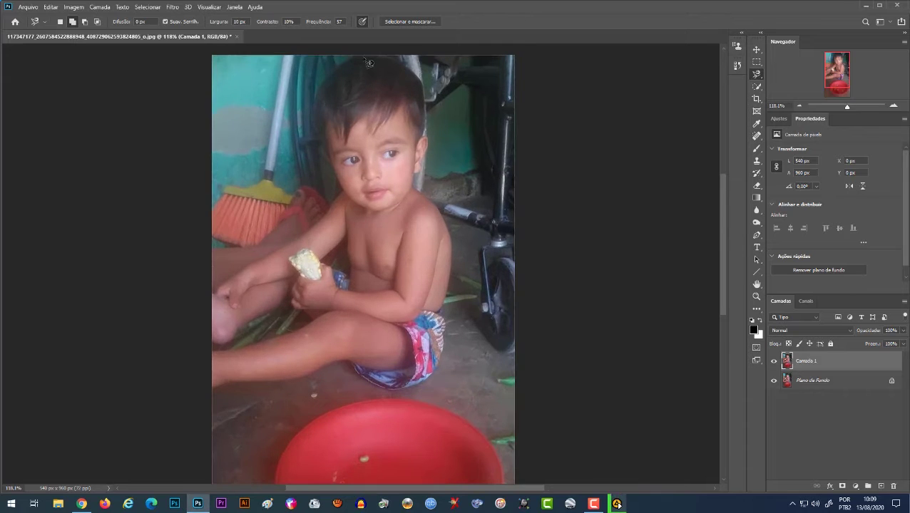
{"action": "left_click", "coordinate": [354, 56]}
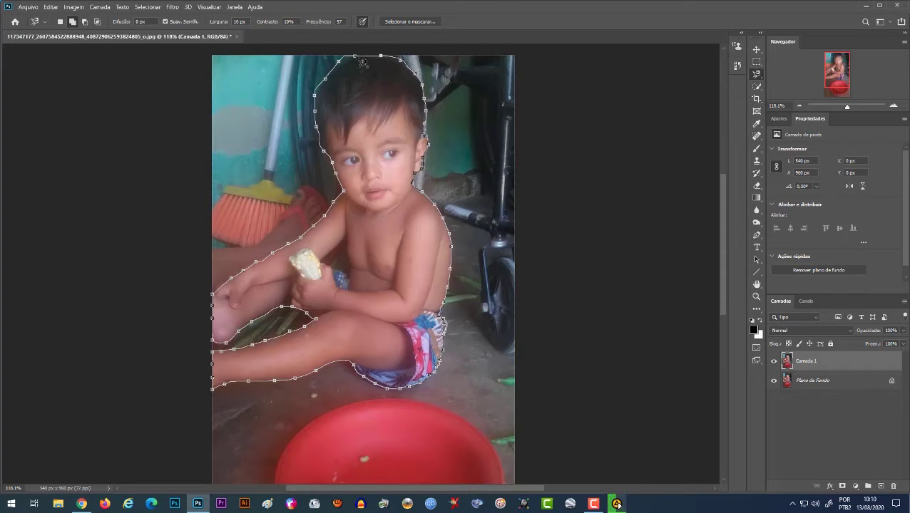
{"action": "left_click", "coordinate": [363, 63]}
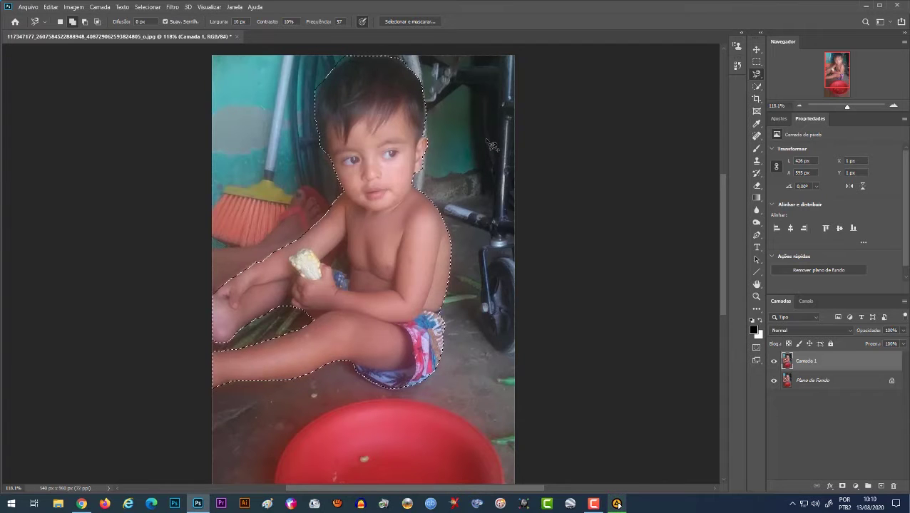
{"action": "key", "text": "ctrl+d"}
Copy the child onto its own layer Camada 2, delete Plano de Fundo and hide Camada 1
{"action": "key", "text": "ctrl+shift+alt+n"}
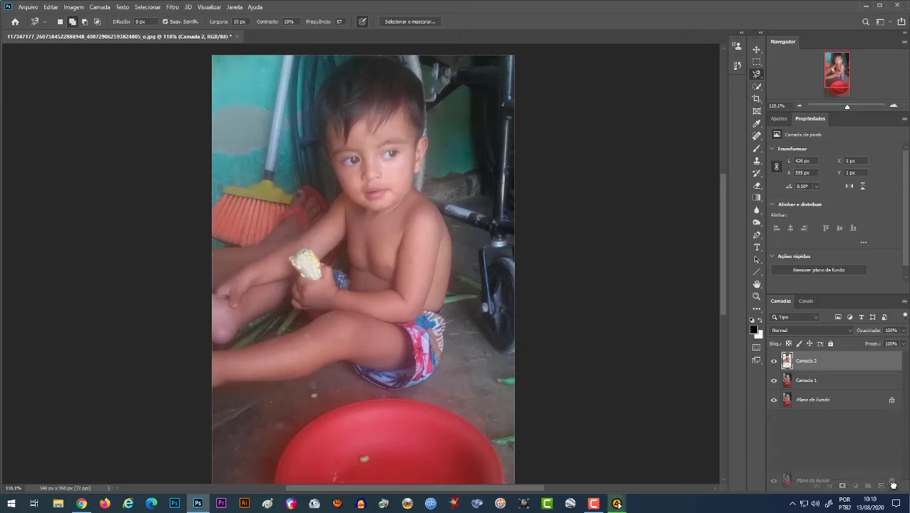
{"action": "left_click_drag", "start_coordinate": [849, 403], "coordinate": [892, 486]}
{"action": "left_click", "coordinate": [774, 381]}
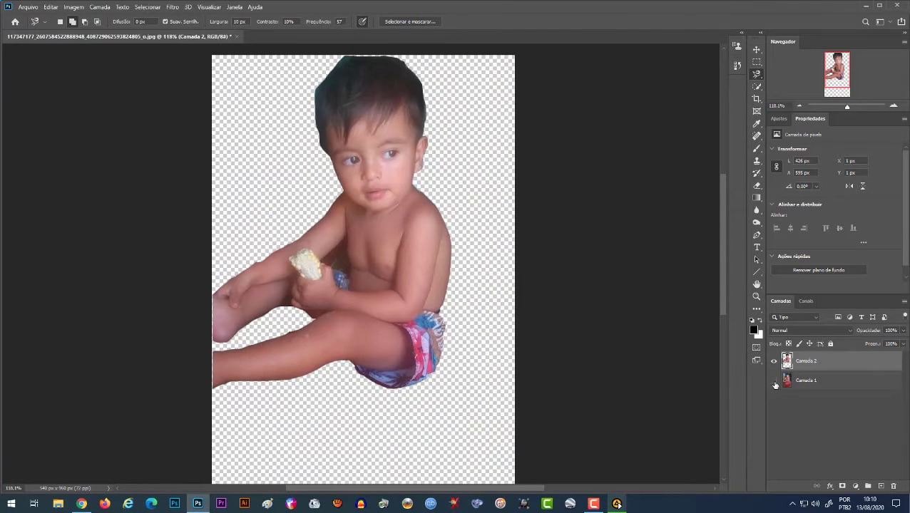
Set up the Eraser with a larger brush and opacity lowered to about 13%
{"action": "scroll", "coordinate": [704, 94], "scroll_direction": "down", "scroll_amount": 3}
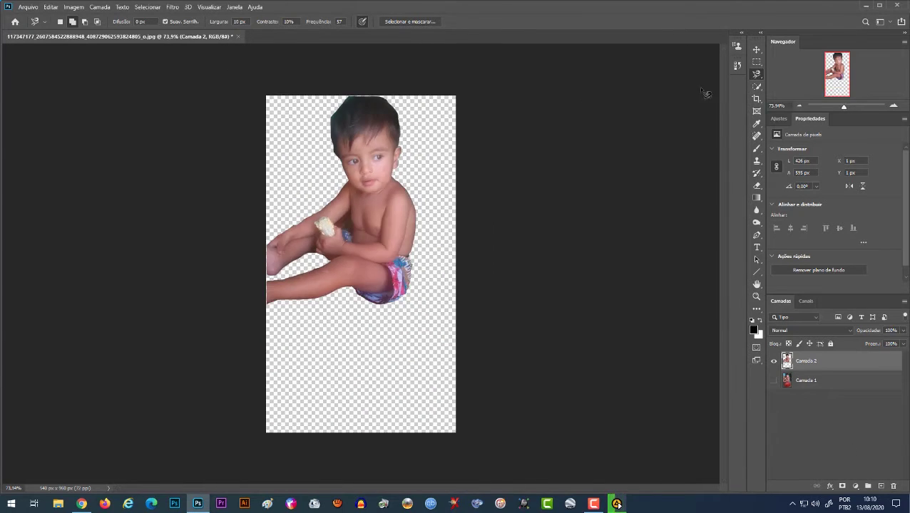
{"action": "left_click", "coordinate": [756, 185]}
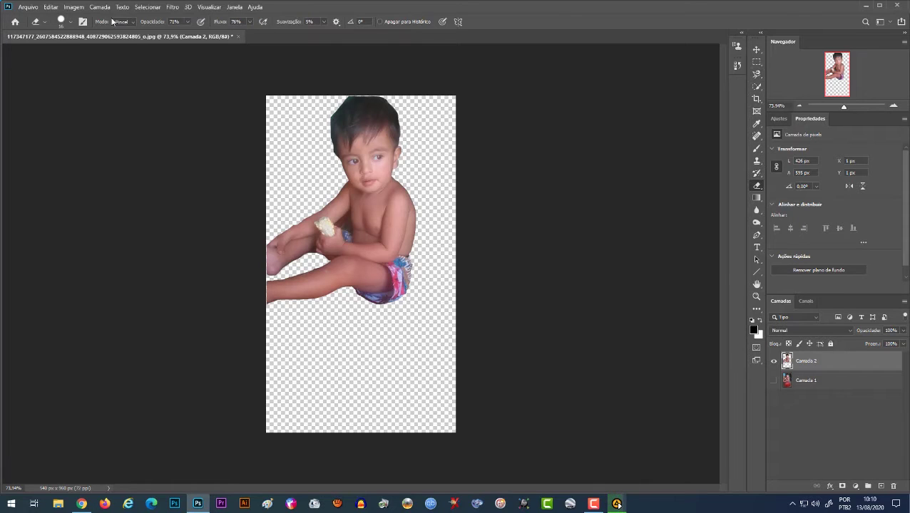
{"action": "left_click_drag", "start_coordinate": [157, 25], "coordinate": [146, 27]}
{"action": "left_click_drag", "start_coordinate": [294, 130], "coordinate": [307, 130]}
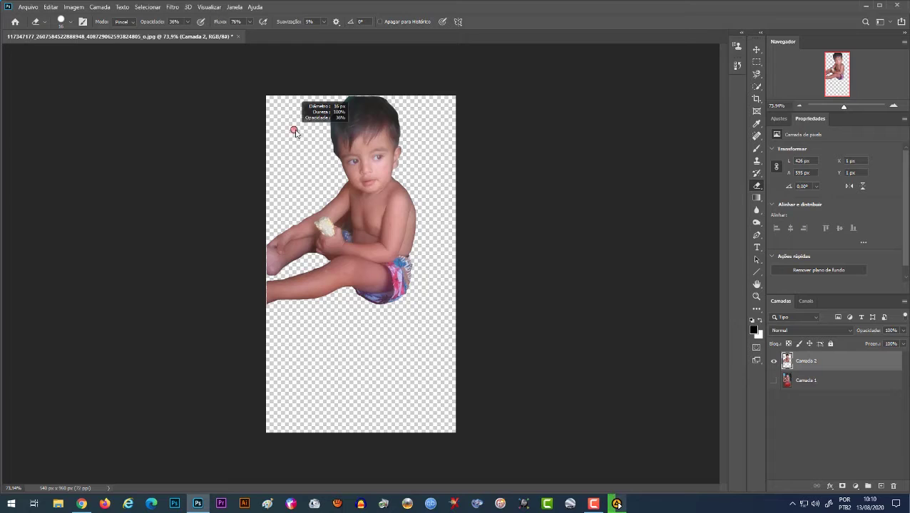
{"action": "left_click_drag", "start_coordinate": [154, 24], "coordinate": [146, 24]}
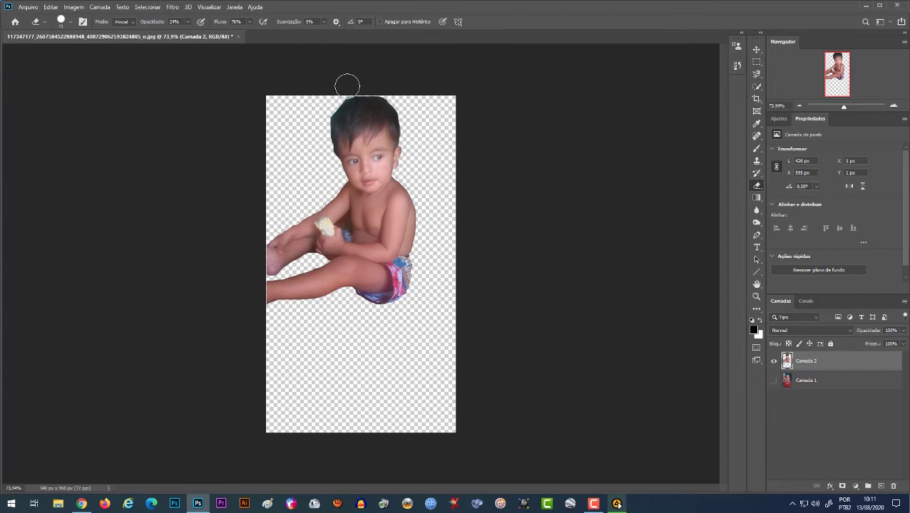
{"action": "left_click_drag", "start_coordinate": [158, 24], "coordinate": [152, 24]}
Erase leftover background around the arms and chest with the eraser shrunk to 20 px, then 8 px
{"action": "scroll", "coordinate": [288, 199], "scroll_direction": "up", "scroll_amount": 3}
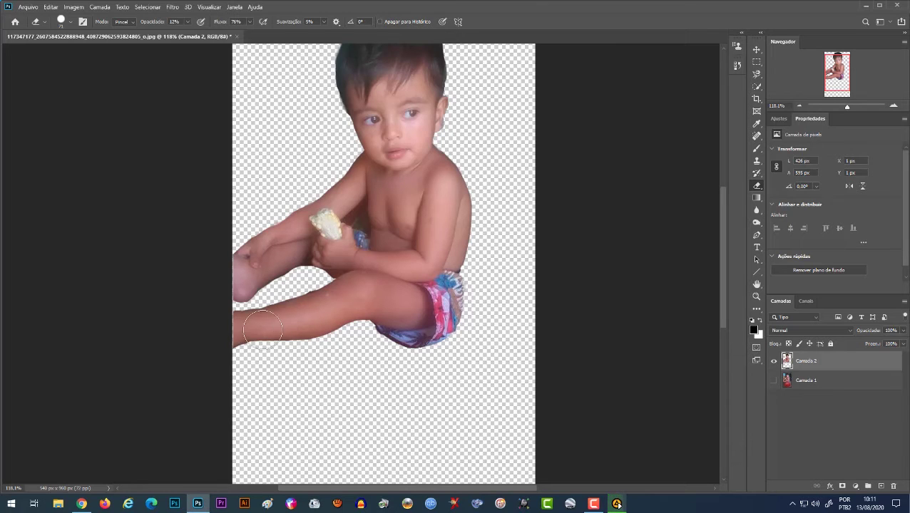
{"action": "right_click", "coordinate": [266, 300], "text": "alt"}
{"action": "left_click_drag", "start_coordinate": [266, 301], "coordinate": [303, 287]}
{"action": "right_click", "coordinate": [363, 204], "text": "alt"}
{"action": "right_click", "coordinate": [359, 211], "text": "alt"}
{"action": "right_click", "coordinate": [354, 214], "text": "alt"}
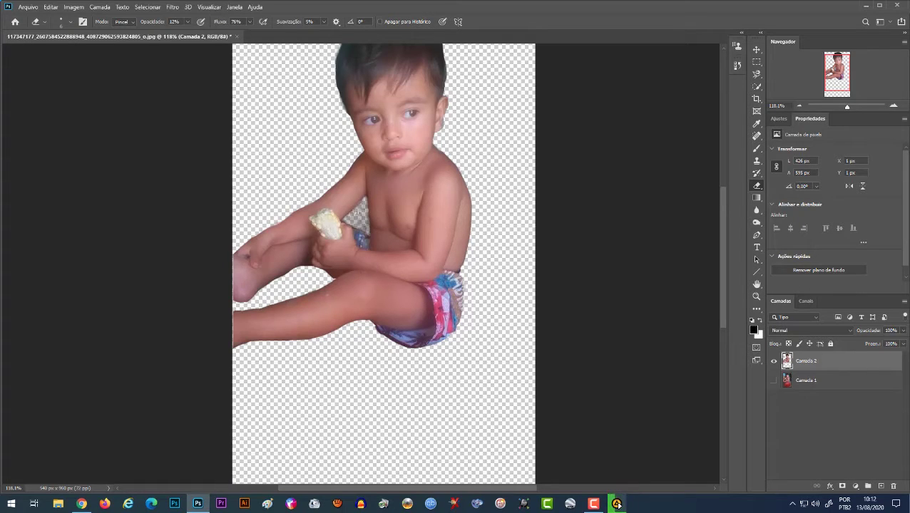
{"action": "key", "text": "ctrl+minus"}
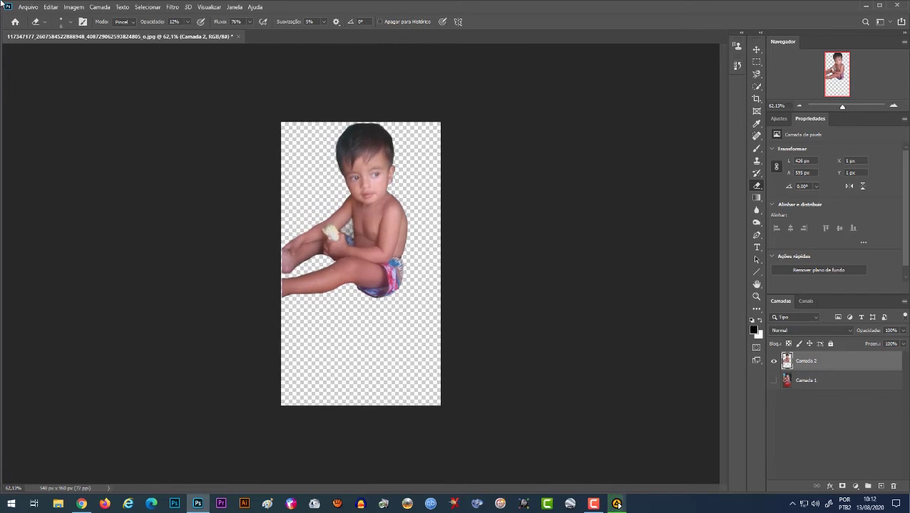
Open the mesa-de-madeira kitchen image as a floating window over the child cut-out document
{"action": "left_click", "coordinate": [36, 7]}
{"action": "left_click", "coordinate": [39, 26]}
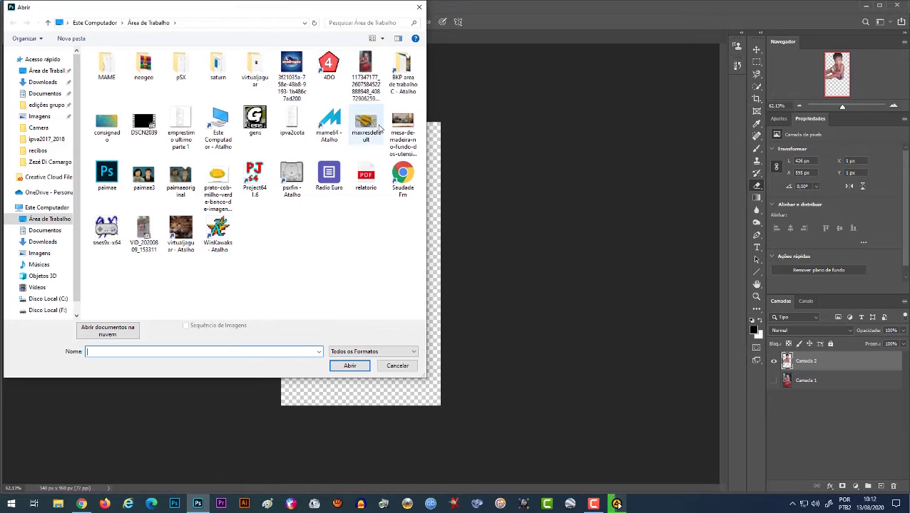
{"action": "double_click", "coordinate": [402, 127]}
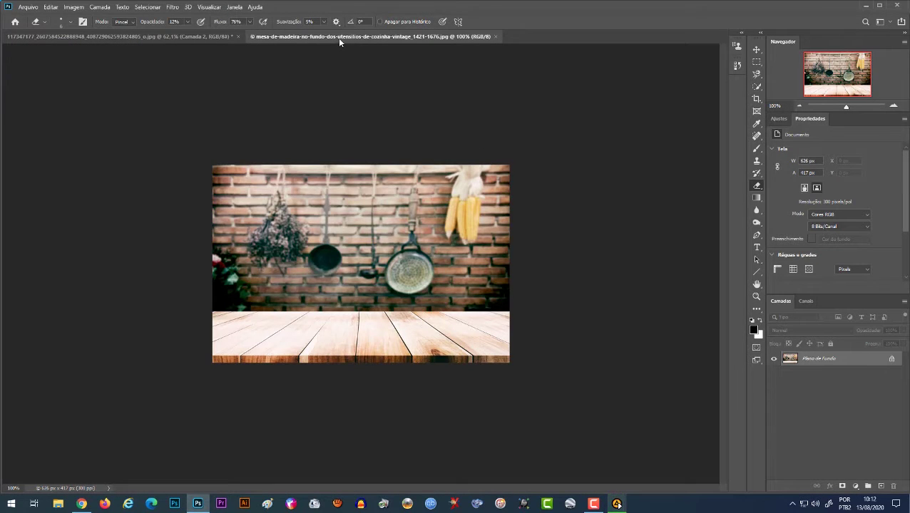
{"action": "left_click_drag", "start_coordinate": [339, 41], "coordinate": [398, 57]}
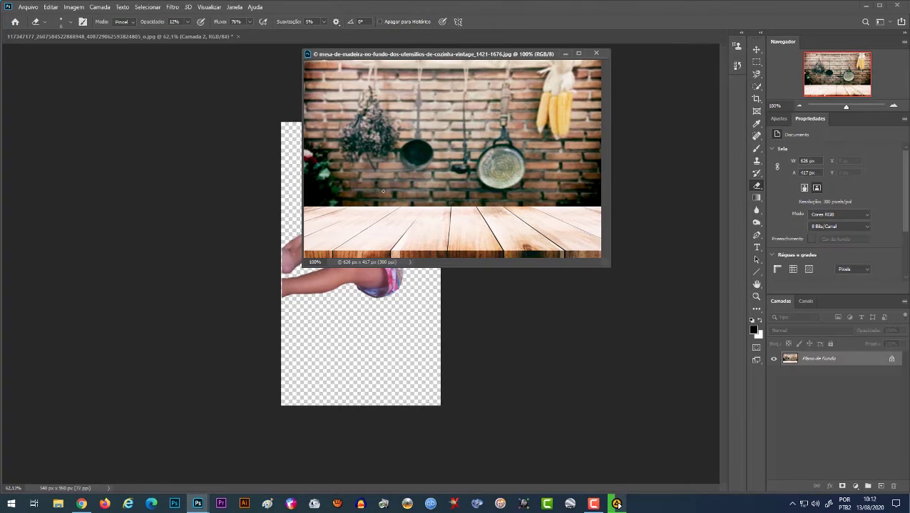
{"action": "left_click_drag", "start_coordinate": [473, 63], "coordinate": [503, 193]}
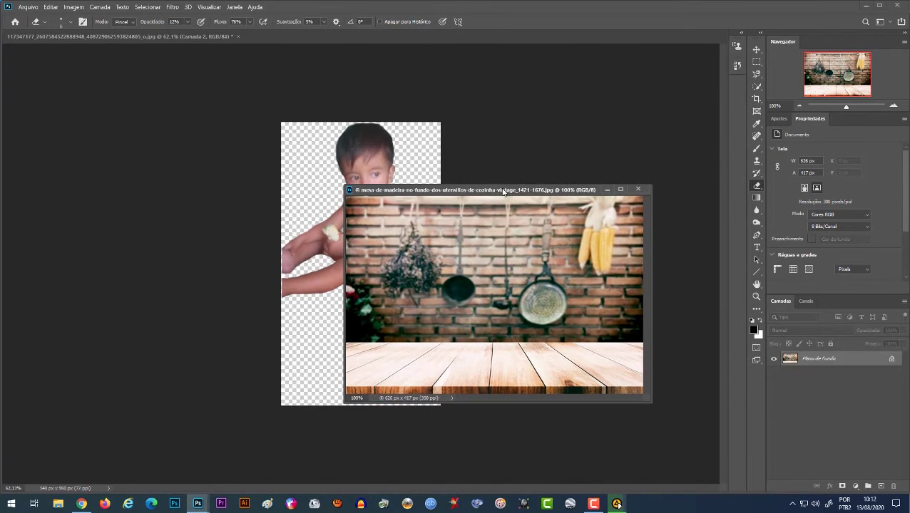
{"action": "left_click", "coordinate": [369, 143]}
{"action": "left_click_drag", "start_coordinate": [365, 139], "coordinate": [391, 139]}
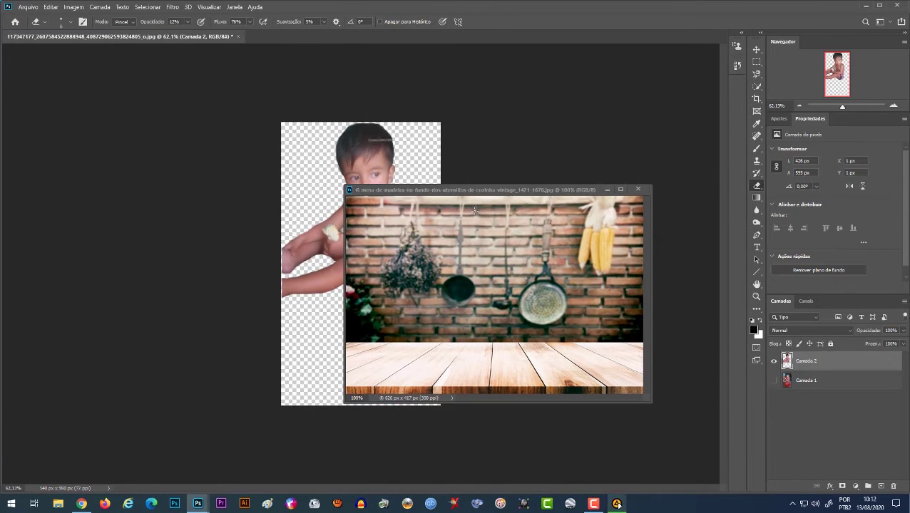
{"action": "left_click", "coordinate": [754, 52]}
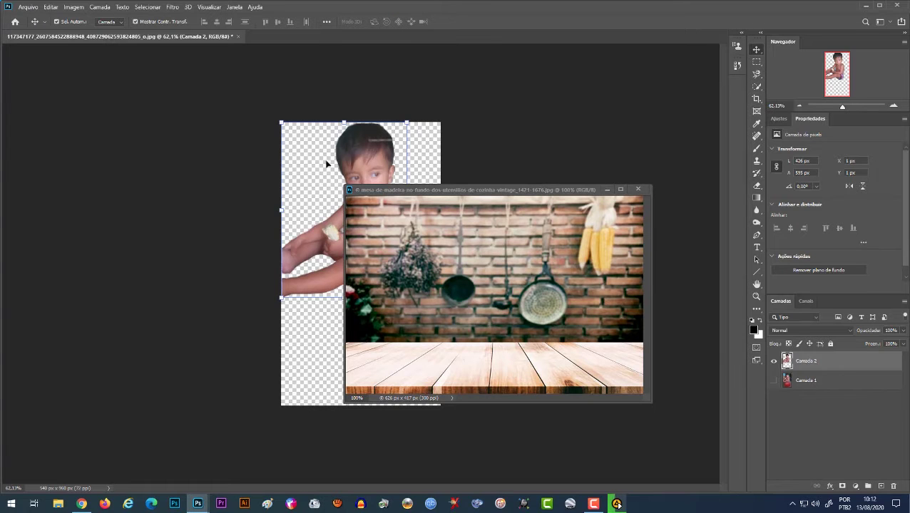
Bring the child cut-out into the kitchen image and scale it down to fit the table
{"action": "left_click_drag", "start_coordinate": [327, 165], "coordinate": [513, 267]}
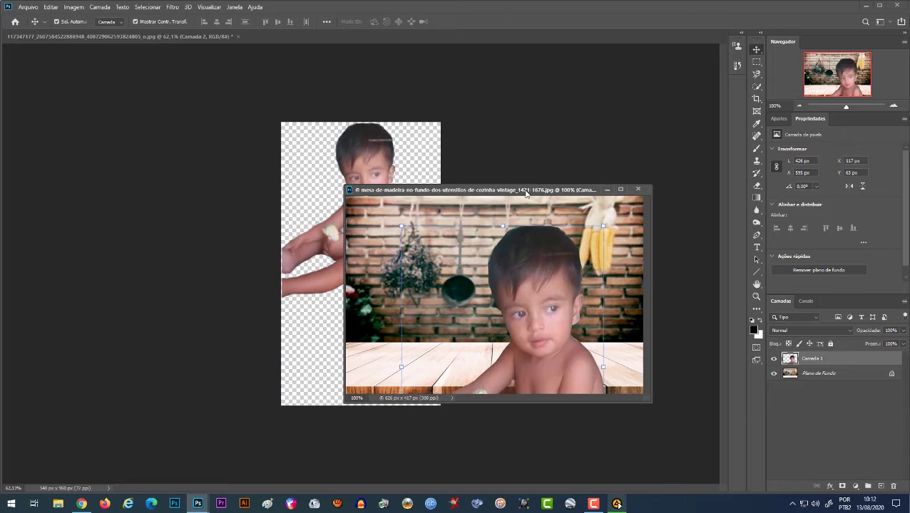
{"action": "left_click_drag", "start_coordinate": [525, 192], "coordinate": [343, 97]}
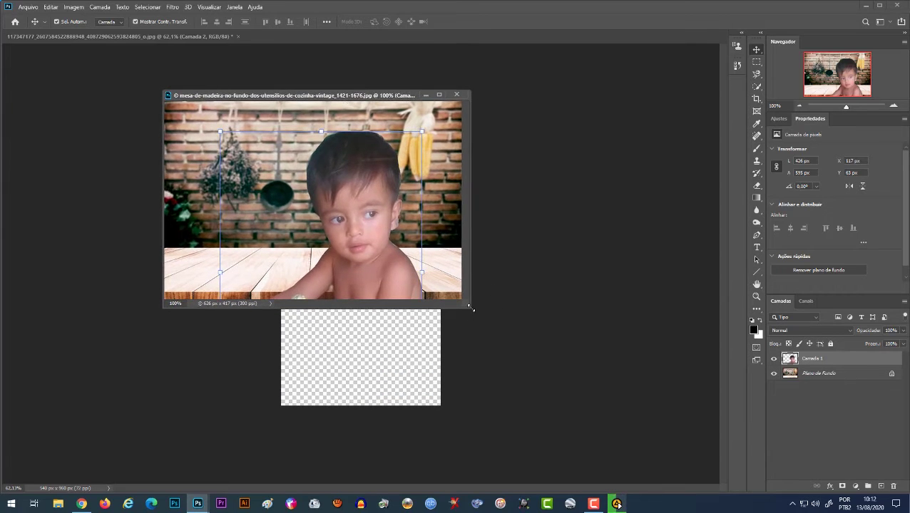
{"action": "left_click_drag", "start_coordinate": [469, 308], "coordinate": [603, 418]}
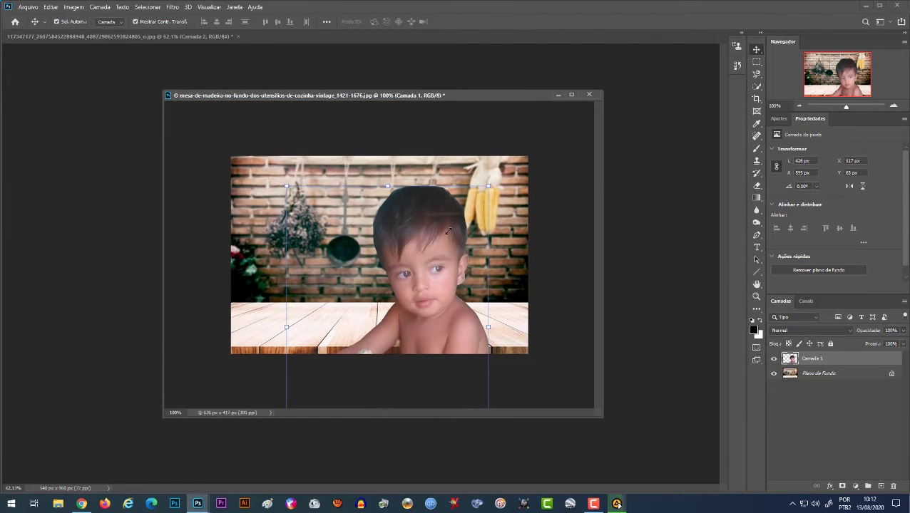
{"action": "mouse_move", "coordinate": [488, 185]}
{"action": "left_mouse_down"}
{"action": "mouse_move", "coordinate": [382, 333]}
{"action": "mouse_move", "coordinate": [378, 211]}
{"action": "left_mouse_up"}
{"action": "left_click_drag", "start_coordinate": [379, 209], "coordinate": [425, 173]}
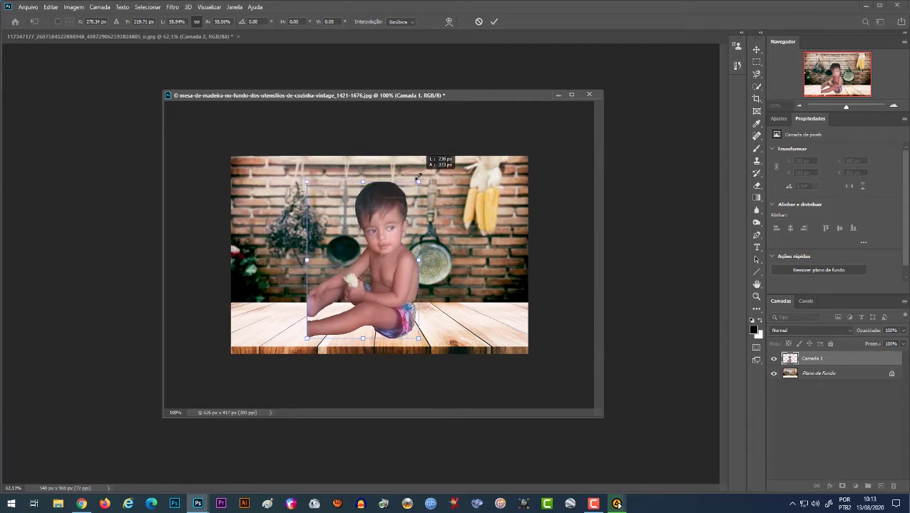
{"action": "mouse_move", "coordinate": [379, 255]}
{"action": "left_mouse_down"}
{"action": "mouse_move", "coordinate": [304, 264]}
{"action": "mouse_move", "coordinate": [304, 252]}
{"action": "left_mouse_up"}
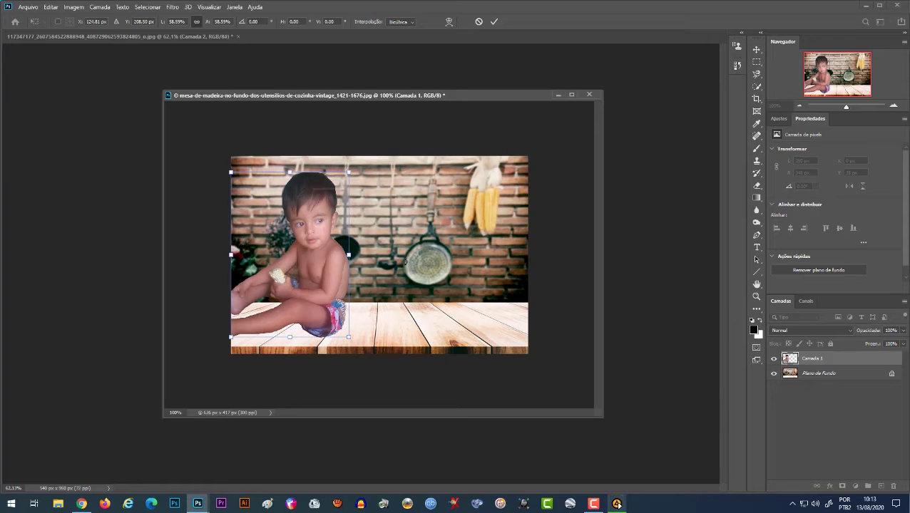
Apply the child's new size and seat it against the scene's left edge
{"action": "key", "text": "Return"}
{"action": "left_click", "coordinate": [400, 209]}
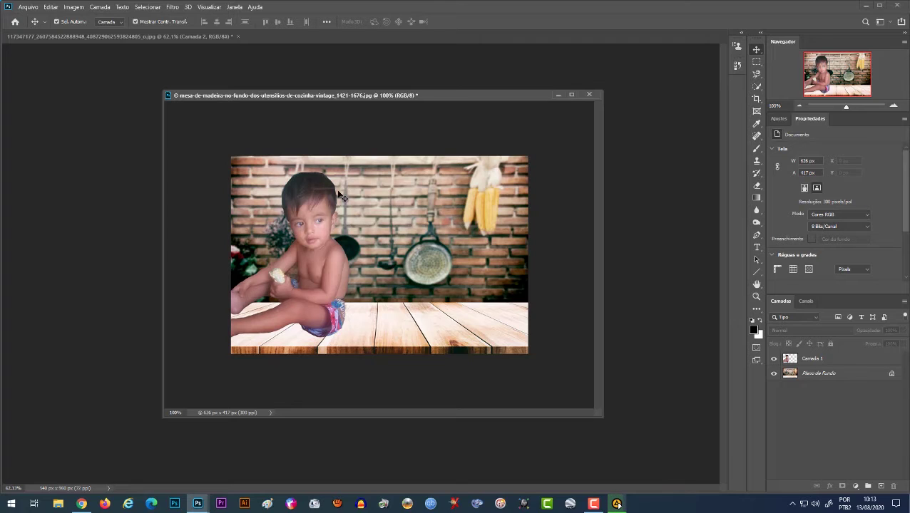
{"action": "left_click_drag", "start_coordinate": [322, 209], "coordinate": [315, 205]}
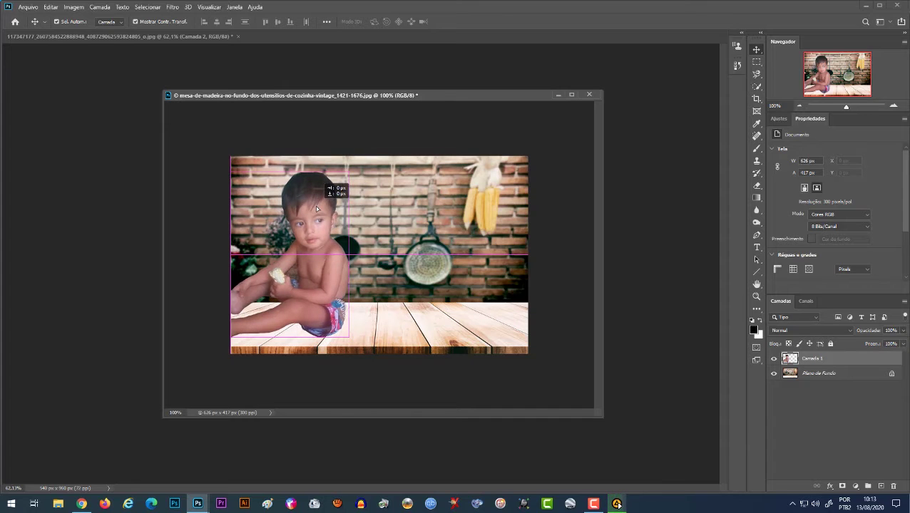
{"action": "left_click_drag", "start_coordinate": [316, 205], "coordinate": [317, 208]}
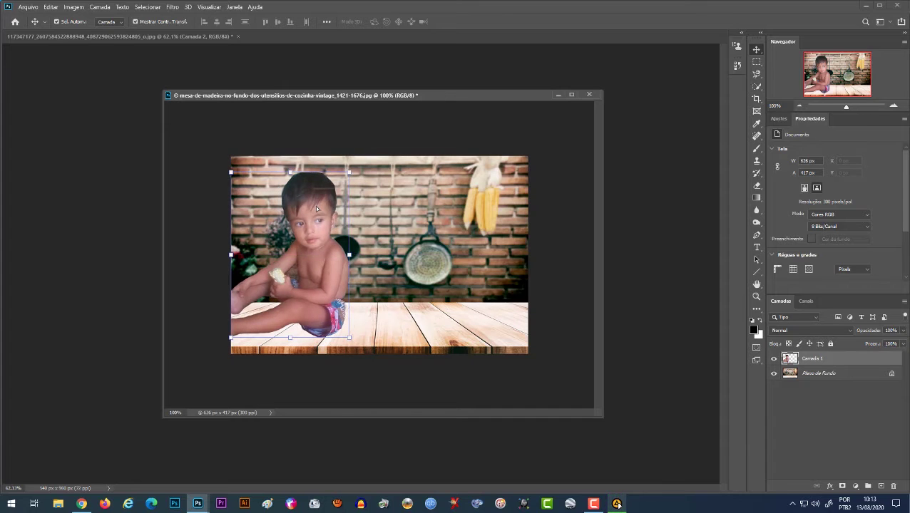
{"action": "left_click", "coordinate": [378, 197]}
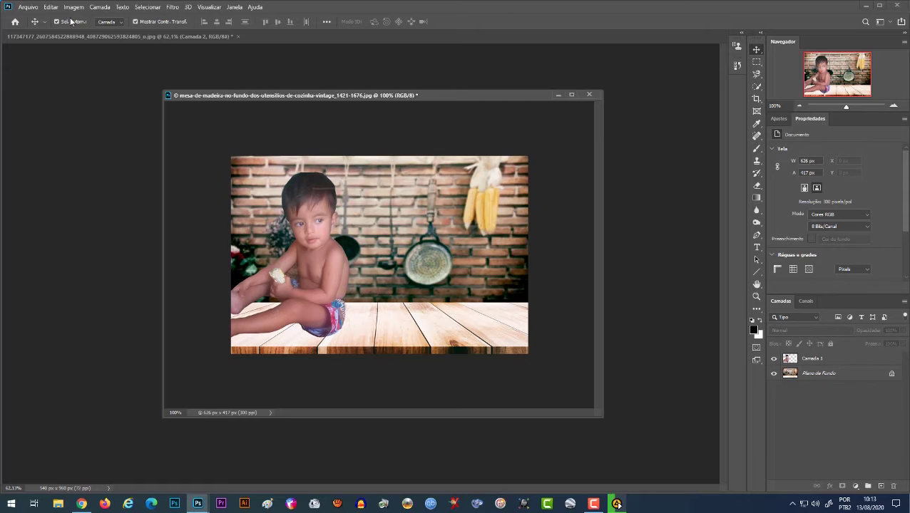
{"action": "left_click", "coordinate": [28, 7]}
{"action": "left_click", "coordinate": [68, 24]}
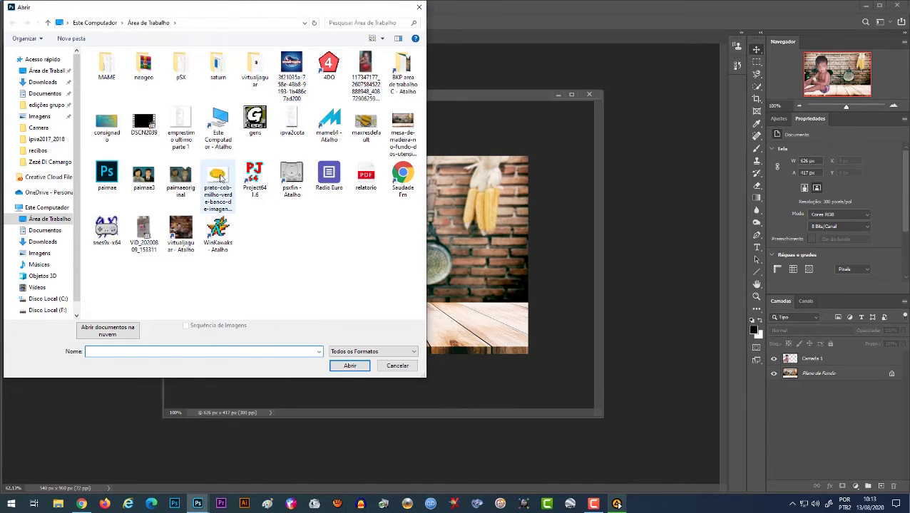
Open the prato-cob-milho-verde corn photo, leaving its profile as is, in its own floating window
{"action": "double_click", "coordinate": [219, 177]}
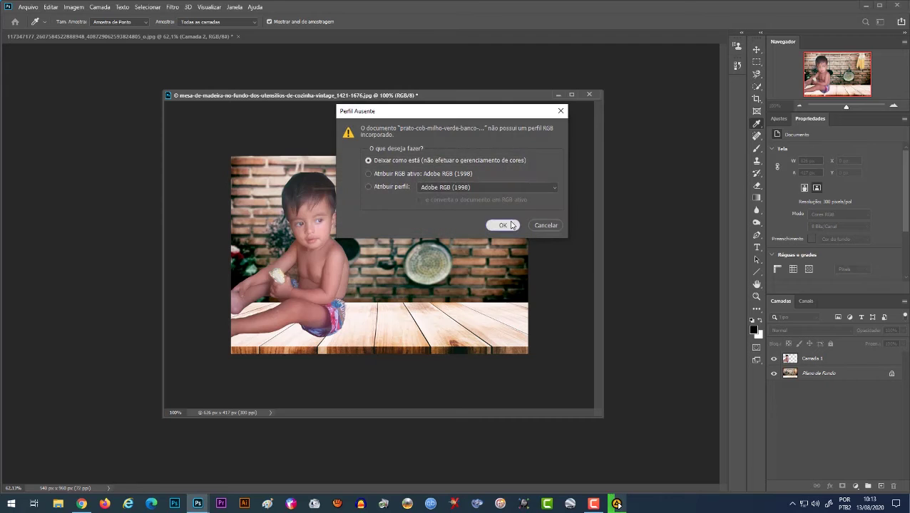
{"action": "left_click", "coordinate": [502, 226]}
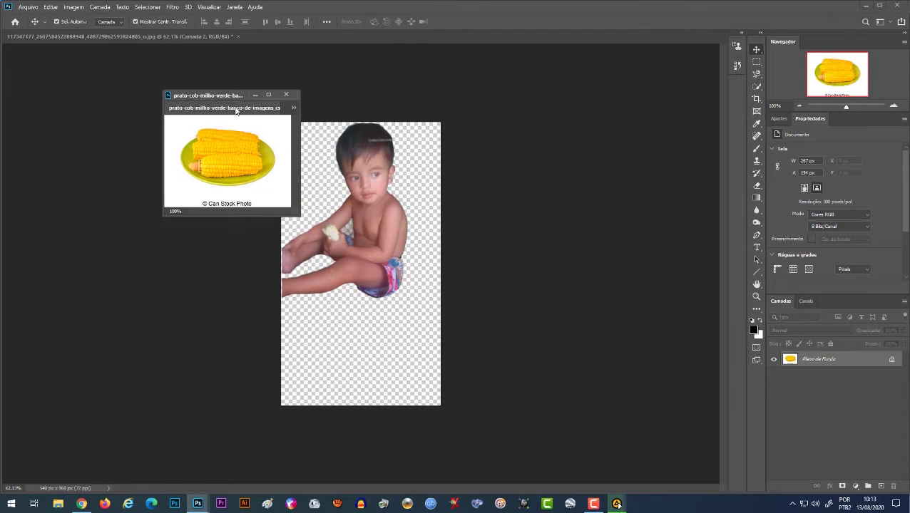
{"action": "left_click_drag", "start_coordinate": [236, 109], "coordinate": [580, 109]}
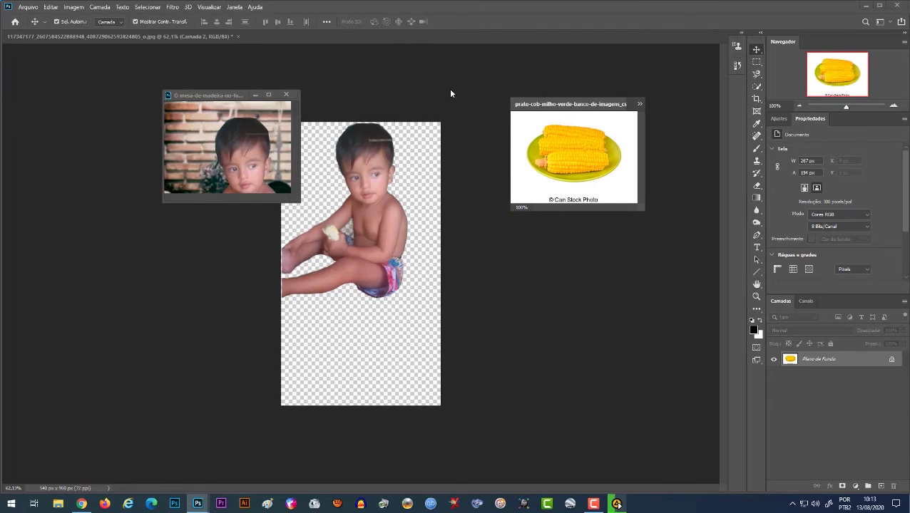
{"action": "left_click", "coordinate": [289, 95]}
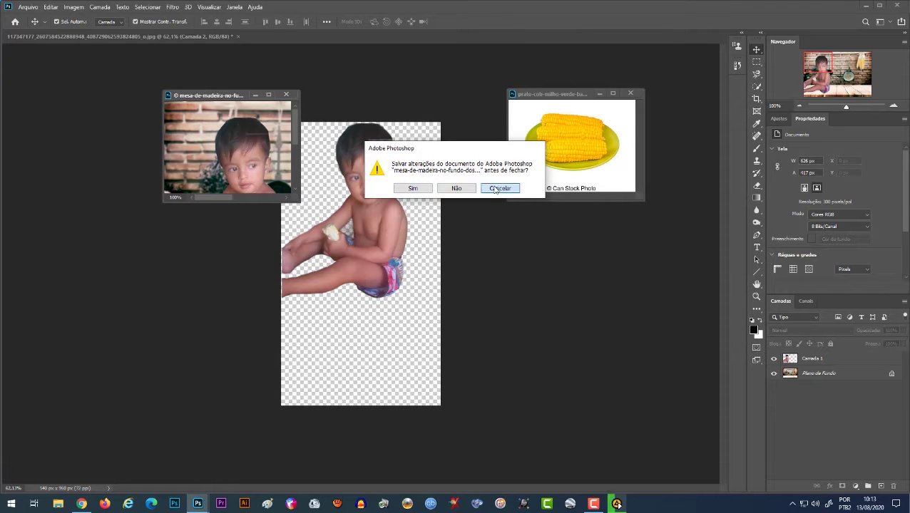
{"action": "left_click", "coordinate": [498, 188]}
Float the child document and enlarge the kitchen window to show the whole image
{"action": "mouse_move", "coordinate": [198, 35]}
{"action": "left_mouse_down"}
{"action": "mouse_move", "coordinate": [241, 125]}
{"action": "mouse_move", "coordinate": [326, 85]}
{"action": "left_mouse_up"}
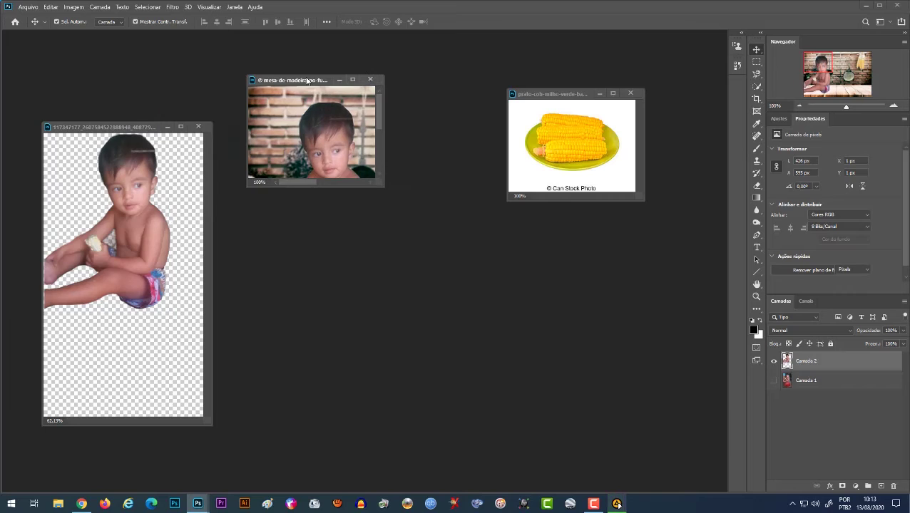
{"action": "left_click_drag", "start_coordinate": [380, 183], "coordinate": [535, 383]}
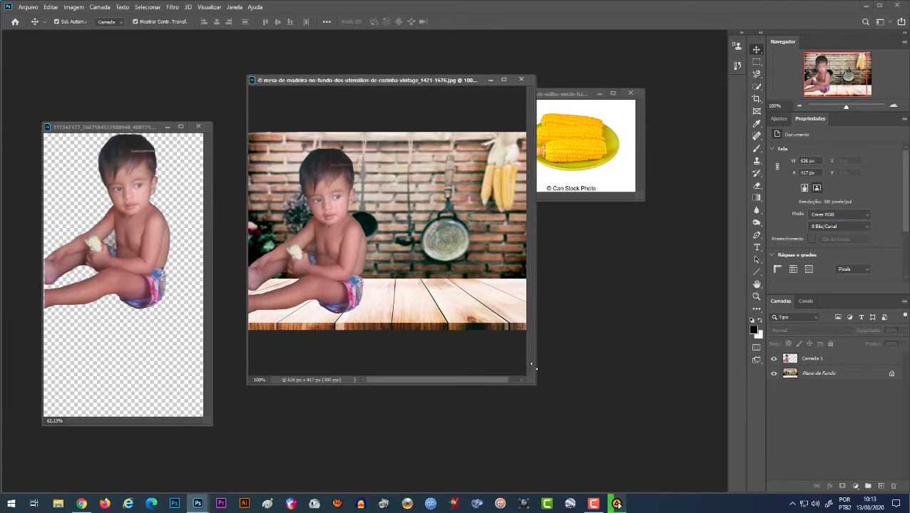
{"action": "left_click_drag", "start_coordinate": [412, 82], "coordinate": [358, 98]}
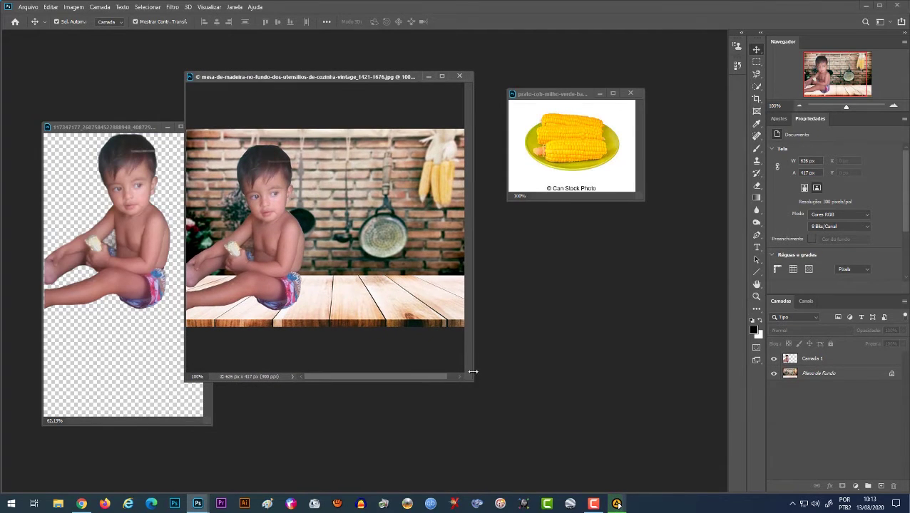
{"action": "left_click_drag", "start_coordinate": [472, 379], "coordinate": [536, 410]}
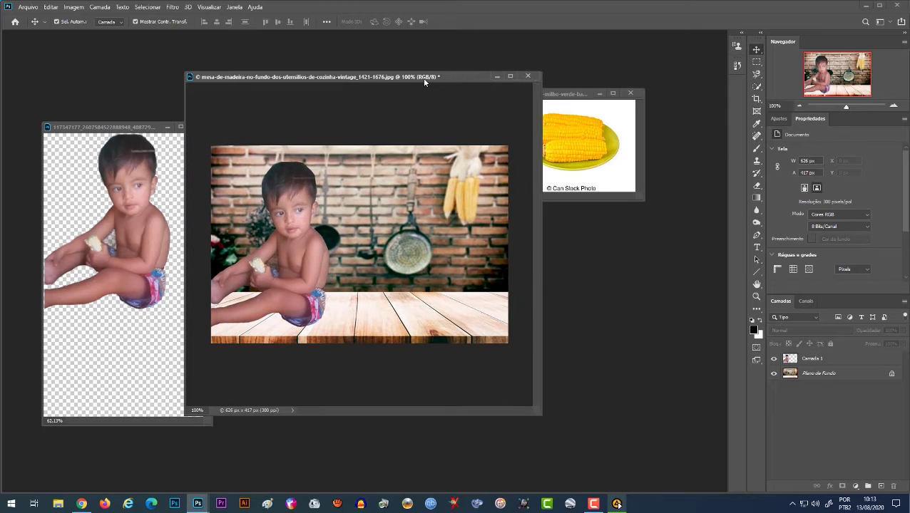
{"action": "left_click_drag", "start_coordinate": [423, 86], "coordinate": [345, 64]}
{"action": "left_click", "coordinate": [567, 132]}
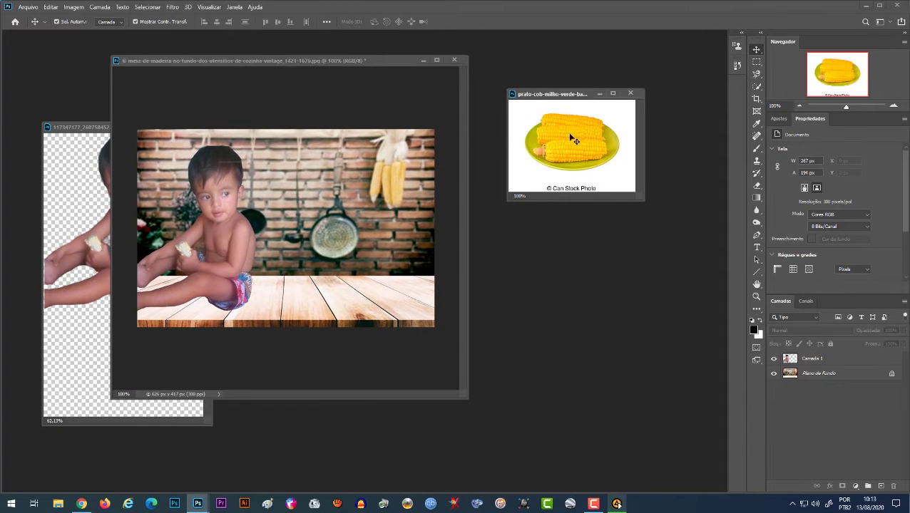
Quick-select the corn plate and drag it into the kitchen scene, closing the corn source photo
{"action": "left_click", "coordinate": [758, 86]}
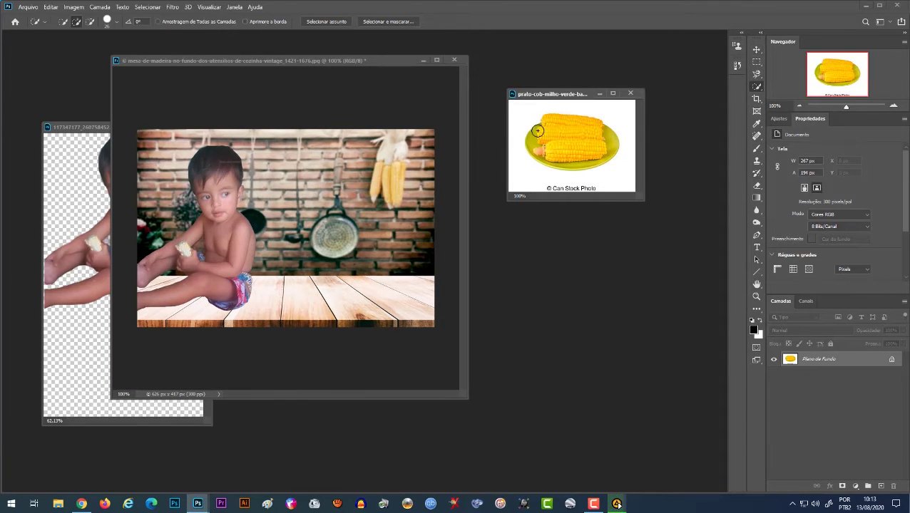
{"action": "mouse_move", "coordinate": [554, 127]}
{"action": "left_mouse_down"}
{"action": "mouse_move", "coordinate": [589, 140]}
{"action": "mouse_move", "coordinate": [540, 136]}
{"action": "left_mouse_up"}
{"action": "key", "text": "v"}
{"action": "left_click_drag", "start_coordinate": [569, 139], "coordinate": [352, 275]}
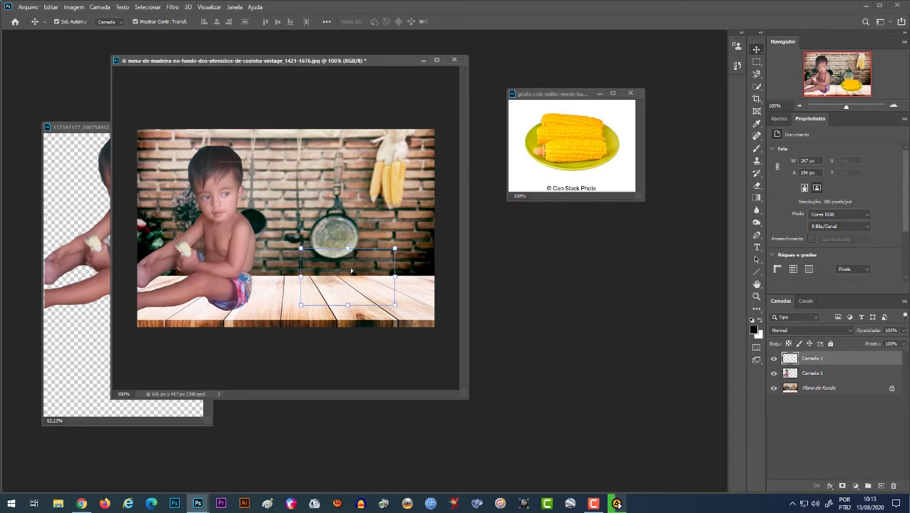
{"action": "left_click", "coordinate": [630, 92]}
Move the corn plate onto the table and scale it down to 130x79 px
{"action": "mouse_move", "coordinate": [352, 271]}
{"action": "left_mouse_down"}
{"action": "mouse_move", "coordinate": [301, 292]}
{"action": "mouse_move", "coordinate": [308, 289]}
{"action": "left_mouse_up"}
{"action": "key", "text": "ctrl+t"}
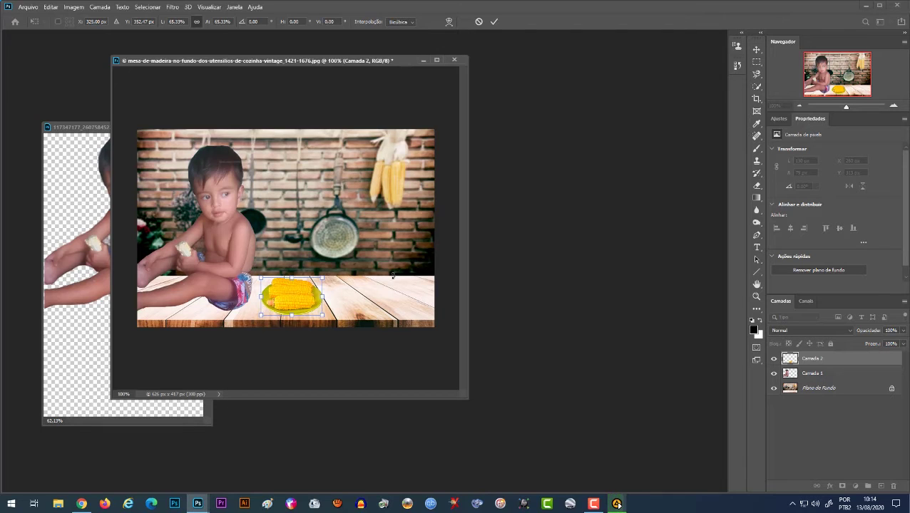
{"action": "key", "text": "Return"}
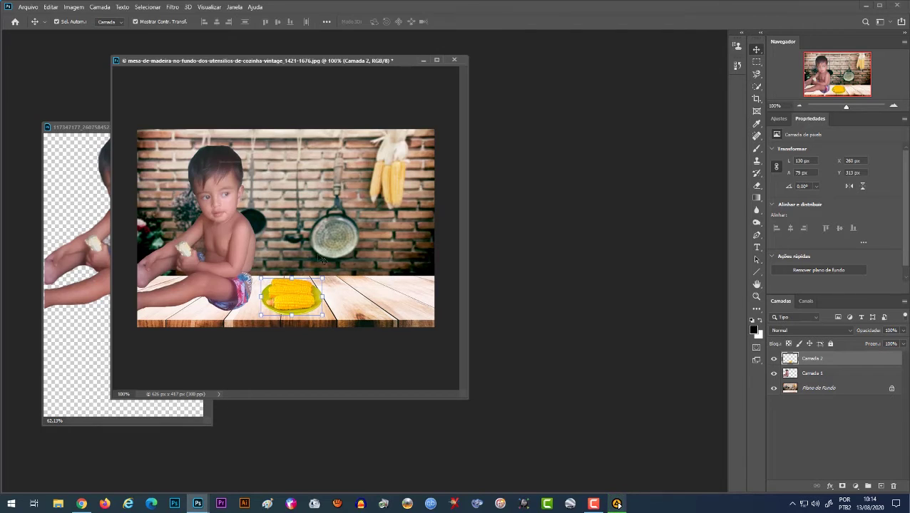
{"action": "left_click_drag", "start_coordinate": [296, 65], "coordinate": [458, 75]}
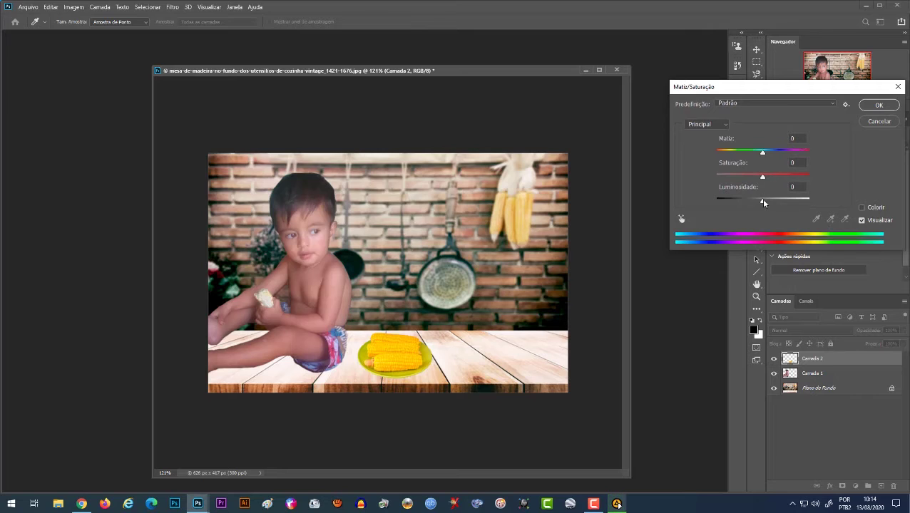
Apply Hue/Saturation to the corn plate with saturation -37 and lightness about +4
{"action": "left_click_drag", "start_coordinate": [763, 177], "coordinate": [747, 180]}
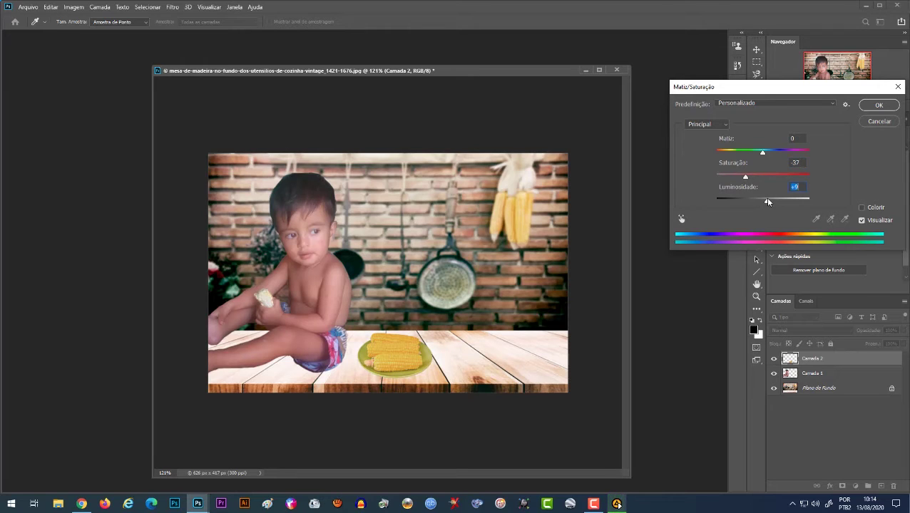
{"action": "mouse_move", "coordinate": [764, 202]}
{"action": "left_mouse_down"}
{"action": "mouse_move", "coordinate": [752, 204]}
{"action": "mouse_move", "coordinate": [765, 203]}
{"action": "left_mouse_up"}
{"action": "left_click", "coordinate": [876, 106]}
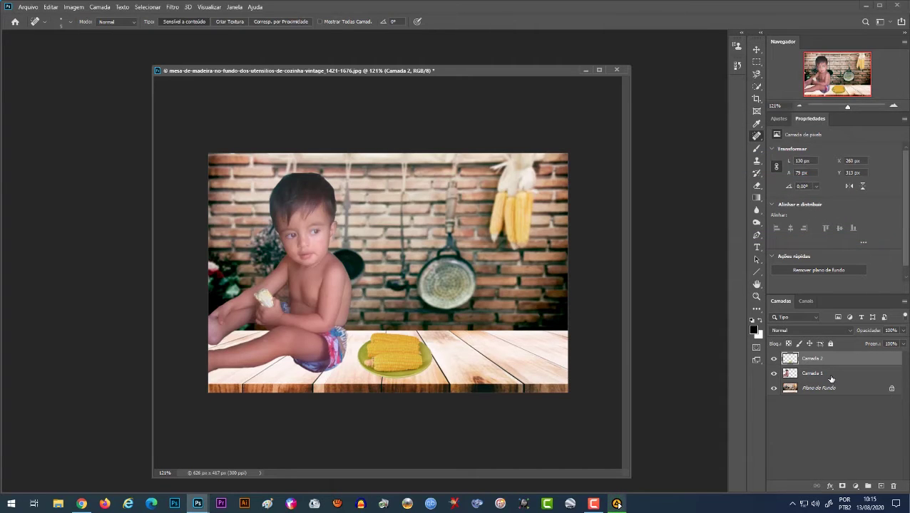
Match the corn's colours to the kitchen's Plano de Fundo layer: luminance 142, intensity 101, fade 83
{"action": "left_click", "coordinate": [774, 359]}
{"action": "left_click", "coordinate": [71, 8]}
{"action": "mouse_move", "coordinate": [80, 32]}
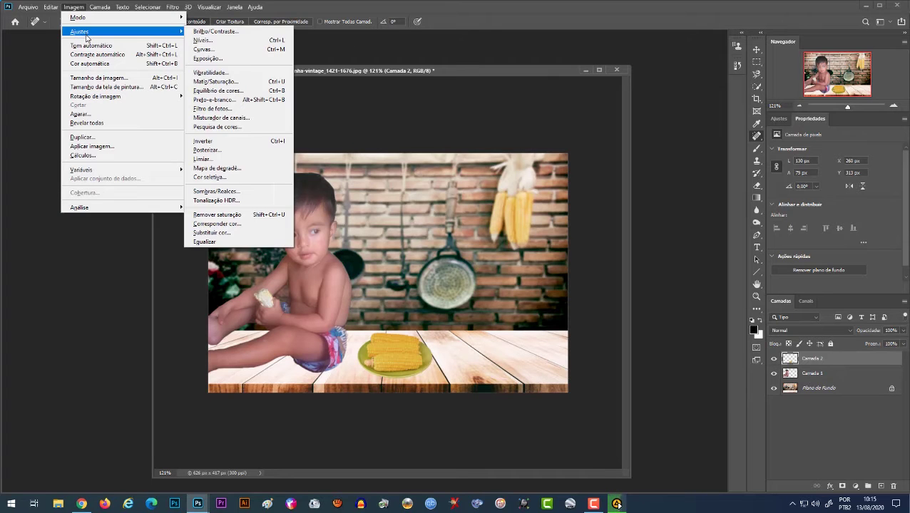
{"action": "left_click", "coordinate": [209, 226]}
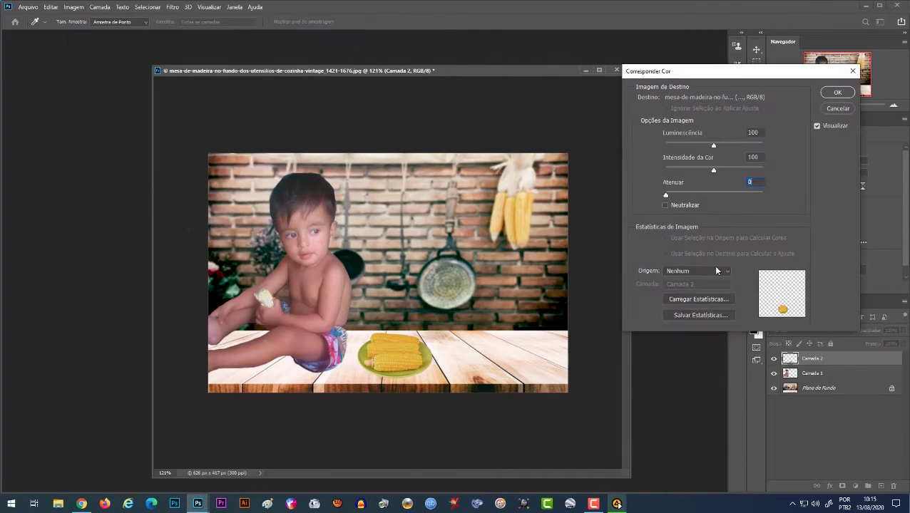
{"action": "left_click", "coordinate": [727, 273]}
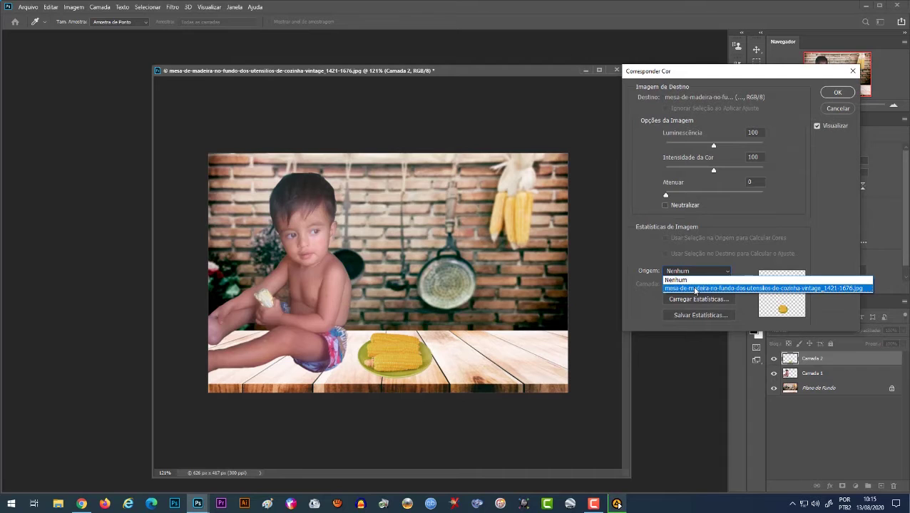
{"action": "left_click", "coordinate": [711, 289]}
{"action": "left_click", "coordinate": [727, 286]}
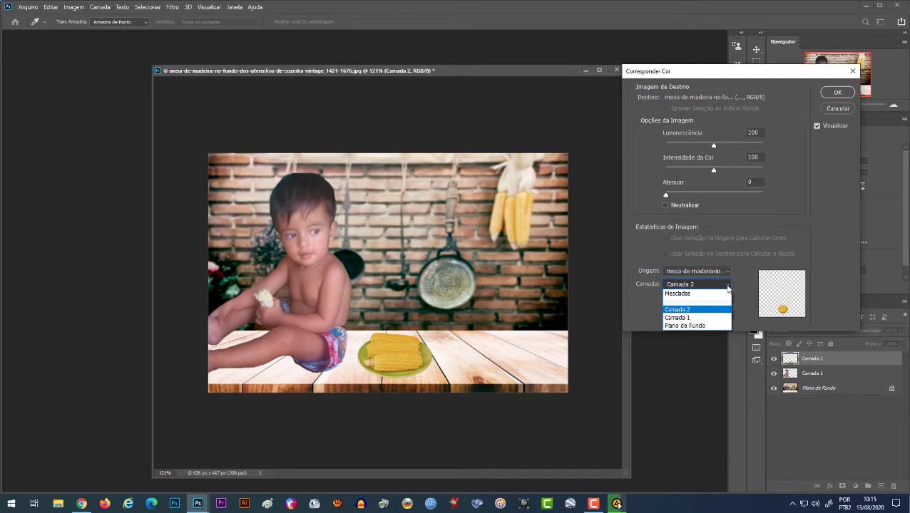
{"action": "left_click", "coordinate": [692, 325]}
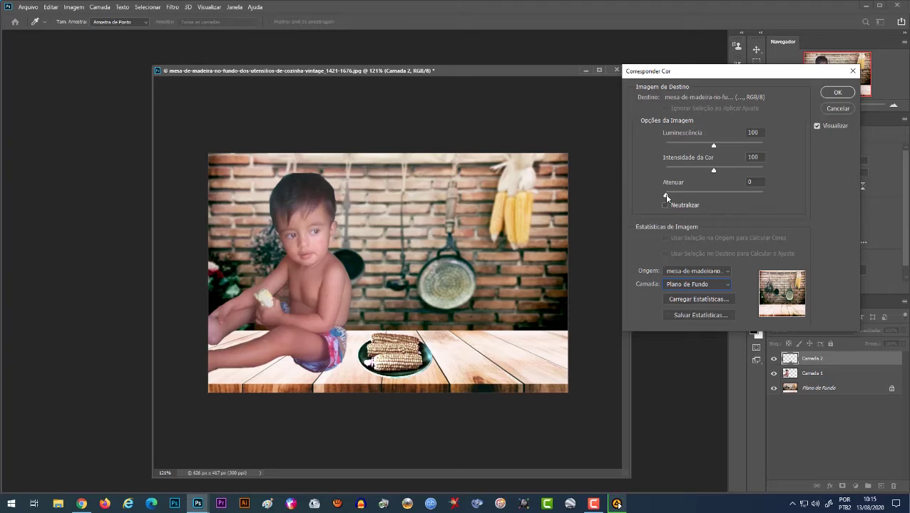
{"action": "mouse_move", "coordinate": [693, 195]}
{"action": "left_mouse_down"}
{"action": "mouse_move", "coordinate": [722, 195]}
{"action": "mouse_move", "coordinate": [699, 171]}
{"action": "mouse_move", "coordinate": [721, 172]}
{"action": "mouse_move", "coordinate": [724, 146]}
{"action": "mouse_move", "coordinate": [680, 145]}
{"action": "mouse_move", "coordinate": [717, 149]}
{"action": "left_mouse_up"}
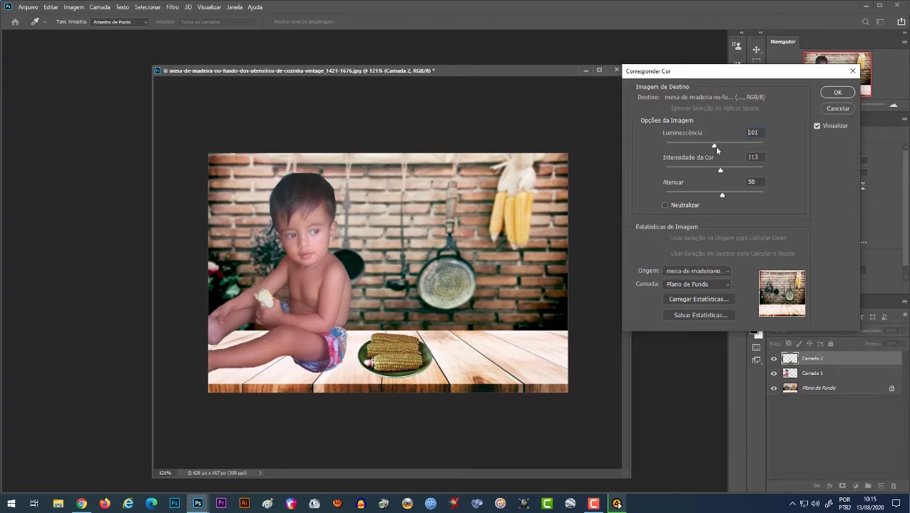
{"action": "mouse_move", "coordinate": [721, 192]}
{"action": "left_mouse_down"}
{"action": "mouse_move", "coordinate": [738, 192]}
{"action": "mouse_move", "coordinate": [730, 171]}
{"action": "mouse_move", "coordinate": [746, 193]}
{"action": "mouse_move", "coordinate": [714, 172]}
{"action": "left_mouse_up"}
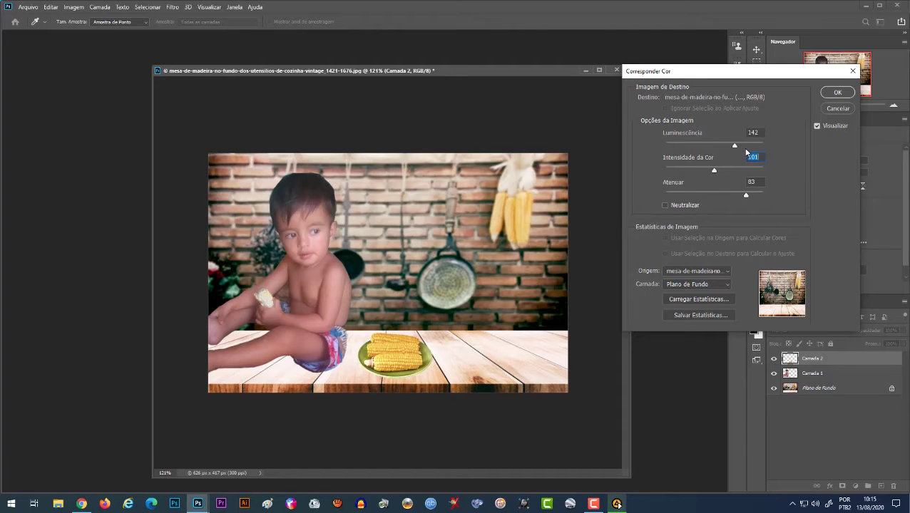
{"action": "left_click", "coordinate": [835, 93]}
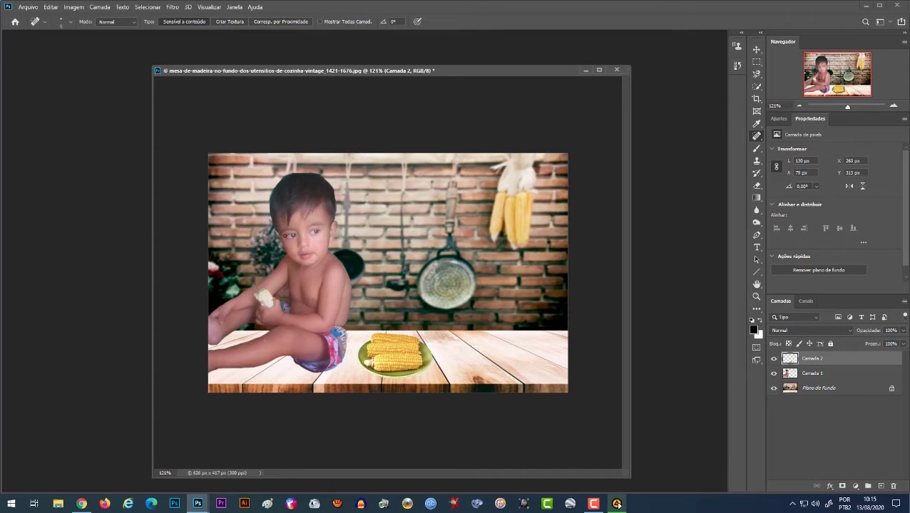
Compare the child layer hidden and shown, then open Match Color for Camada 1
{"action": "left_click", "coordinate": [773, 374]}
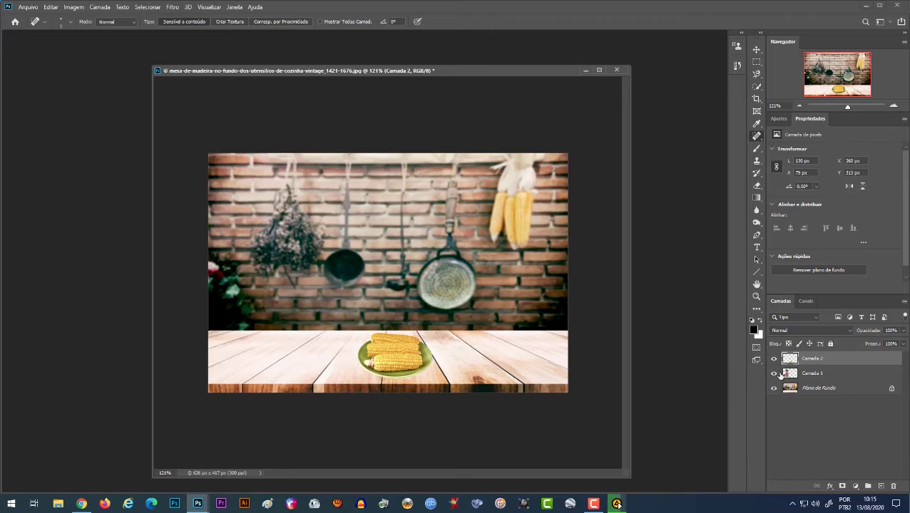
{"action": "left_click", "coordinate": [774, 374]}
{"action": "left_click", "coordinate": [852, 375]}
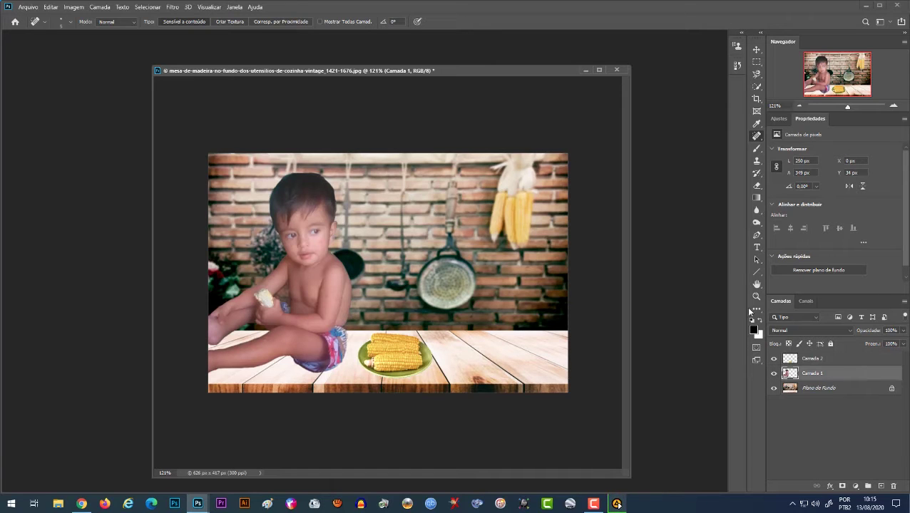
{"action": "left_click", "coordinate": [74, 7]}
{"action": "mouse_move", "coordinate": [121, 32]}
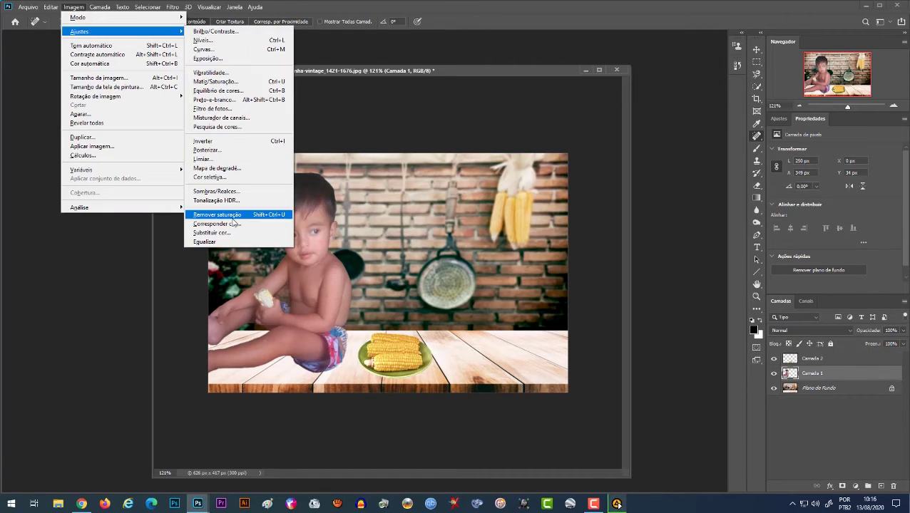
{"action": "left_click", "coordinate": [232, 227]}
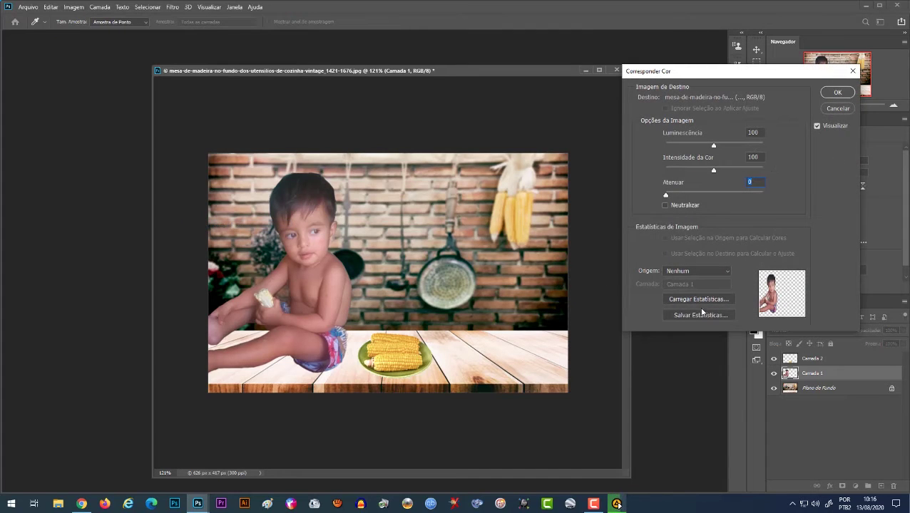
Match Camada 1 to the kitchen's Plano de Fundo: luminance 79, intensity 55, fade 53
{"action": "left_click", "coordinate": [727, 271]}
{"action": "left_click", "coordinate": [701, 286]}
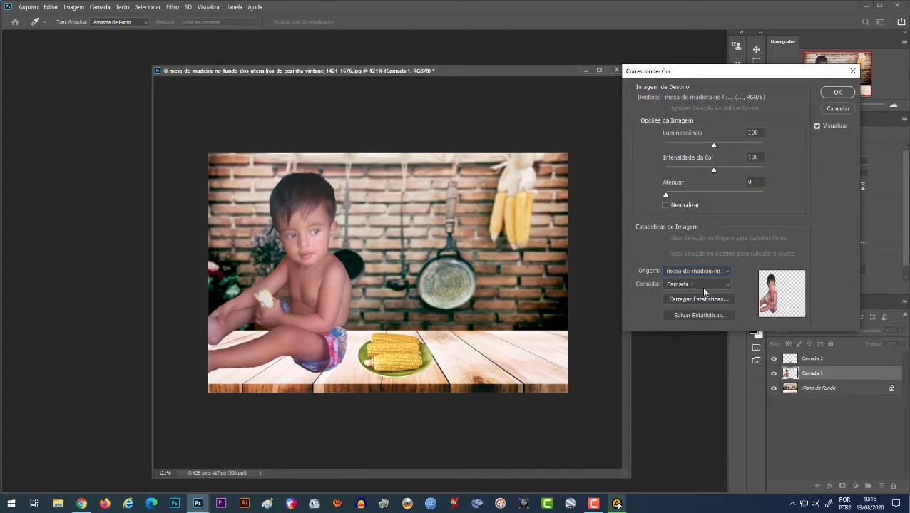
{"action": "left_click", "coordinate": [726, 284]}
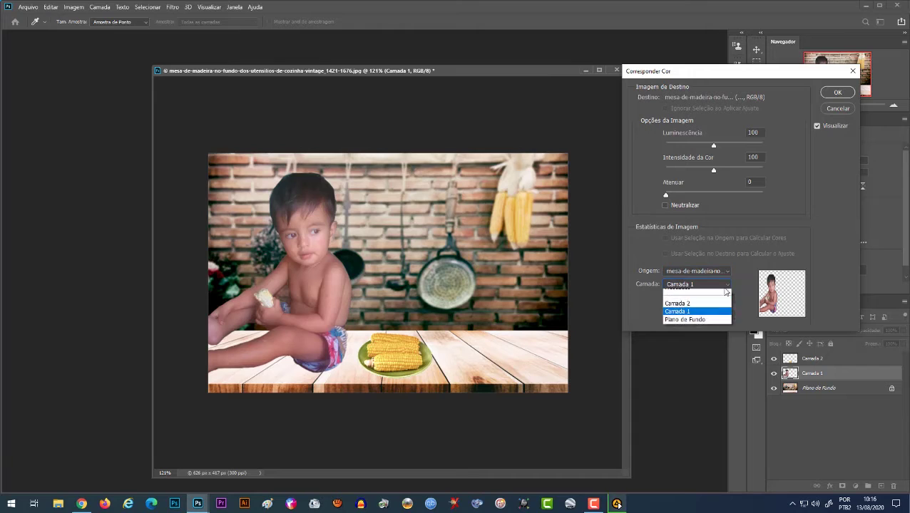
{"action": "left_click", "coordinate": [690, 325]}
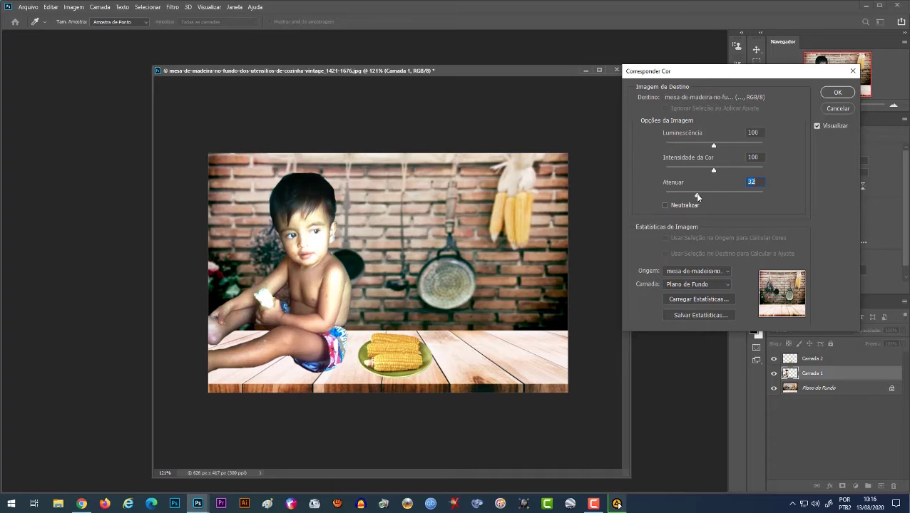
{"action": "left_click_drag", "start_coordinate": [698, 197], "coordinate": [717, 198]}
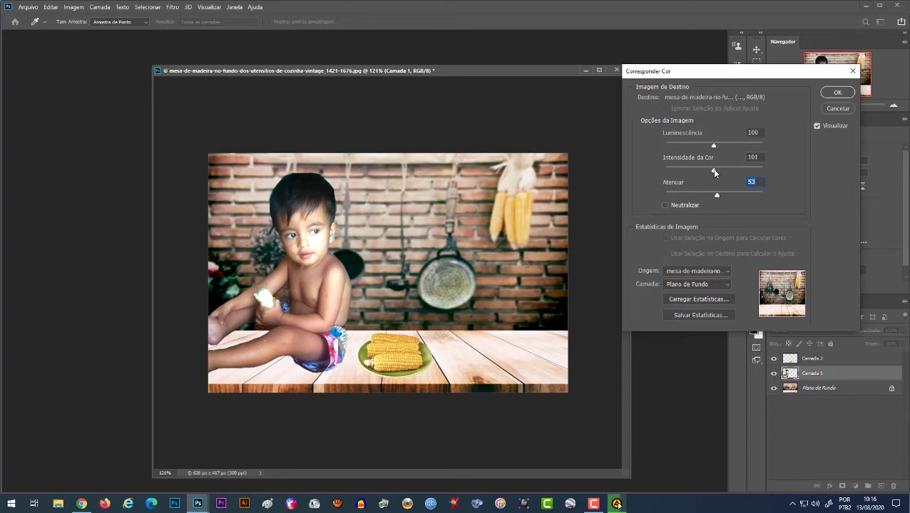
{"action": "left_click", "coordinate": [700, 171]}
{"action": "left_click_drag", "start_coordinate": [700, 172], "coordinate": [691, 171]}
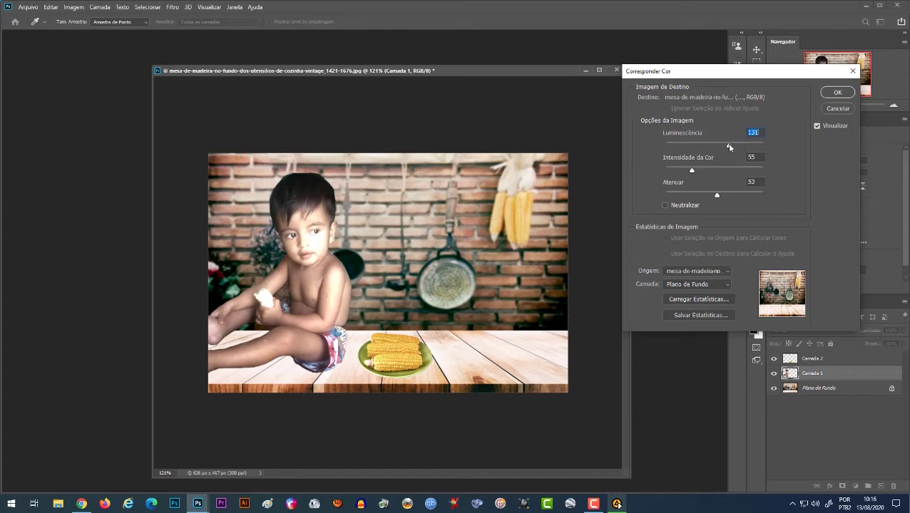
{"action": "mouse_move", "coordinate": [728, 145]}
{"action": "left_mouse_down"}
{"action": "mouse_move", "coordinate": [685, 147]}
{"action": "mouse_move", "coordinate": [704, 145]}
{"action": "left_mouse_up"}
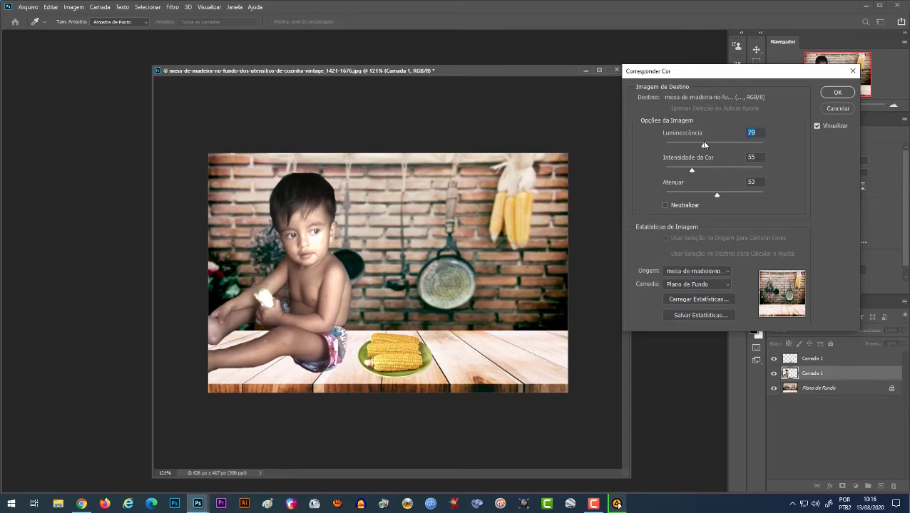
{"action": "left_click", "coordinate": [834, 94]}
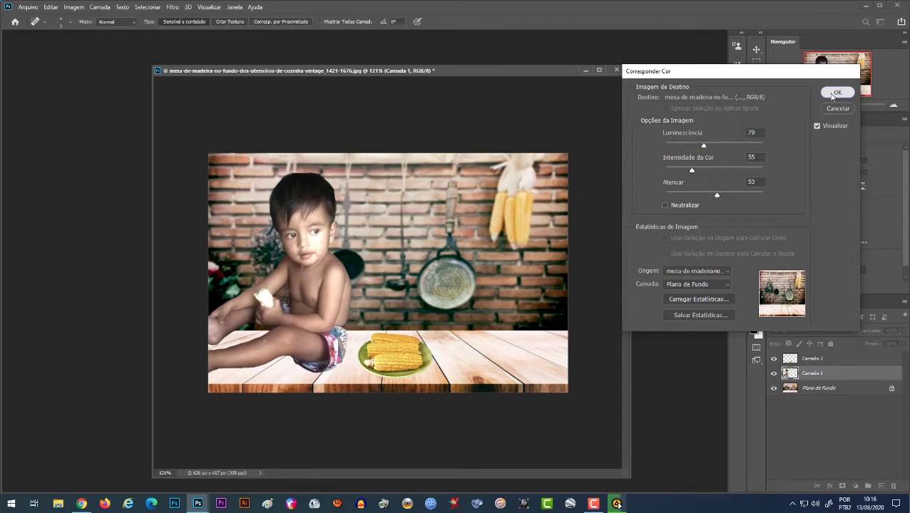
{"action": "left_click", "coordinate": [757, 74]}
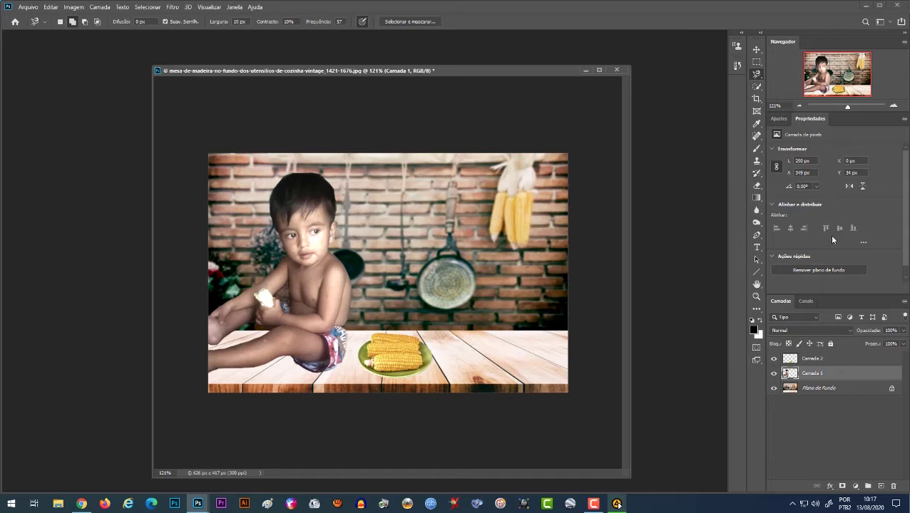
Trace the lower corn cob on Camada 2 and copy it to new layer Camada 3
{"action": "left_click", "coordinate": [814, 360]}
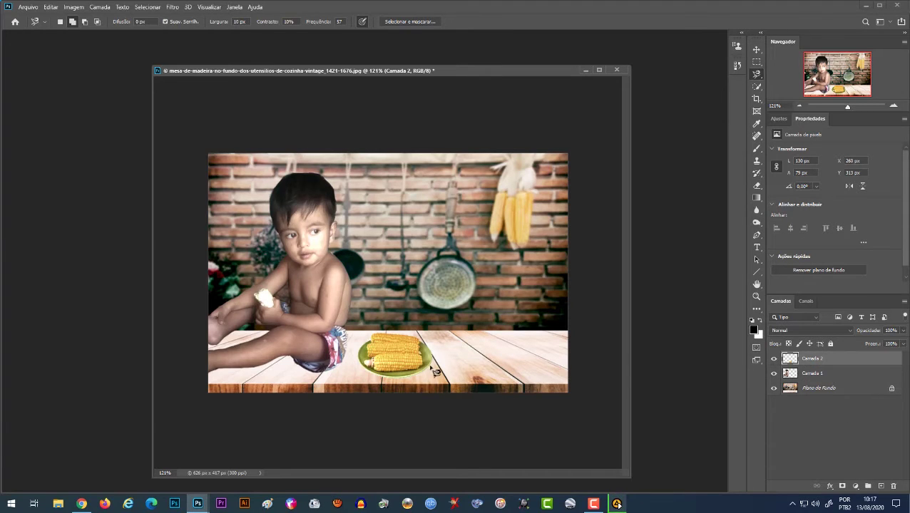
{"action": "scroll", "coordinate": [412, 381], "scroll_direction": "up", "scroll_amount": 3}
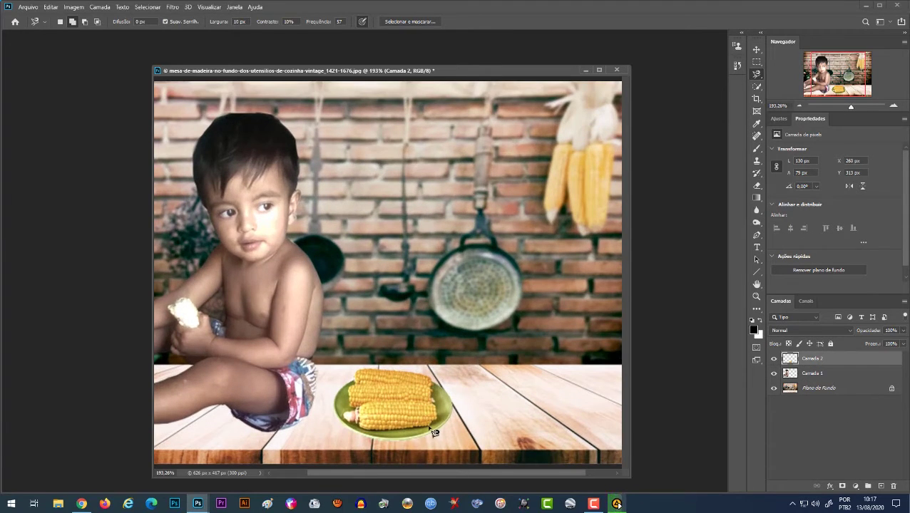
{"action": "left_click", "coordinate": [434, 432]}
{"action": "double_click", "coordinate": [436, 429]}
{"action": "key", "text": "ctrl+j"}
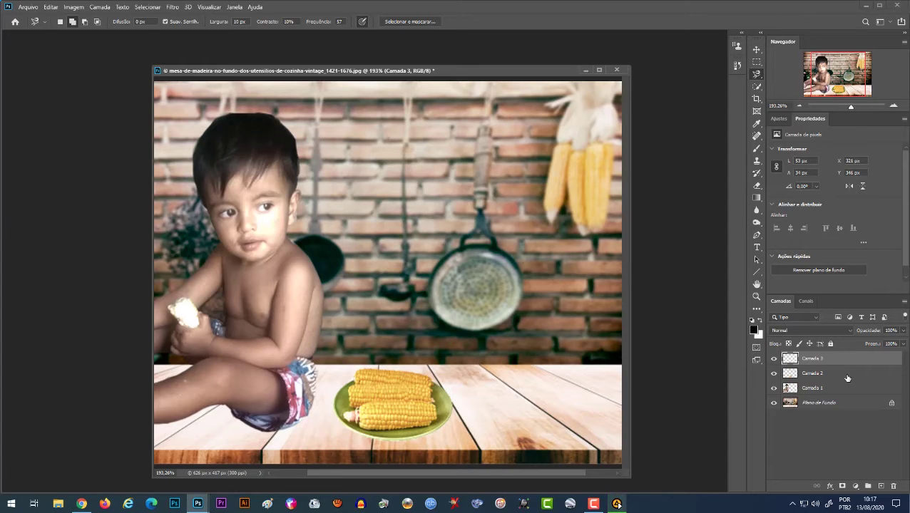
{"action": "scroll", "coordinate": [69, 216], "scroll_direction": "down", "scroll_amount": 2}
Move and skew the copied cob into the child's hand, then set Camada 3 to 42% opacity
{"action": "left_click", "coordinate": [756, 49]}
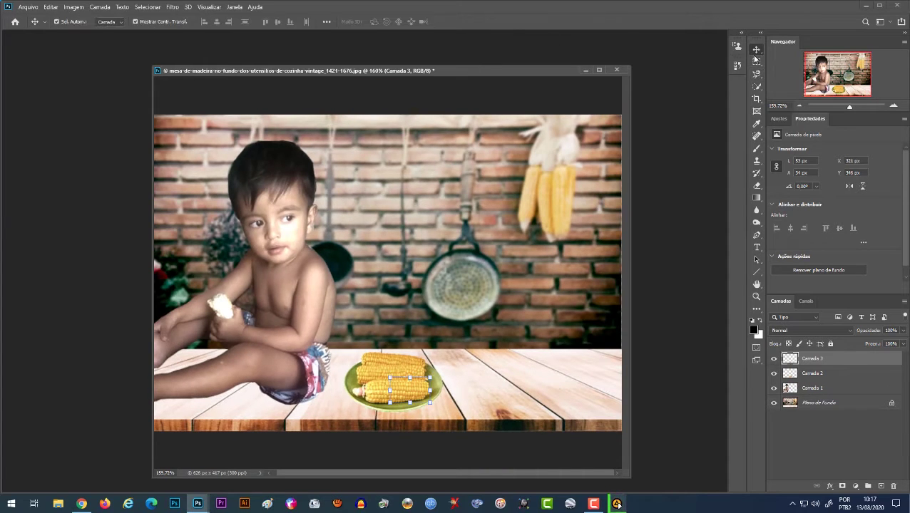
{"action": "mouse_move", "coordinate": [405, 390]}
{"action": "left_mouse_down"}
{"action": "mouse_move", "coordinate": [290, 293]}
{"action": "mouse_move", "coordinate": [243, 275]}
{"action": "mouse_move", "coordinate": [272, 291]}
{"action": "mouse_move", "coordinate": [221, 303]}
{"action": "mouse_move", "coordinate": [222, 278]}
{"action": "mouse_move", "coordinate": [217, 294]}
{"action": "mouse_move", "coordinate": [253, 304]}
{"action": "left_mouse_up"}
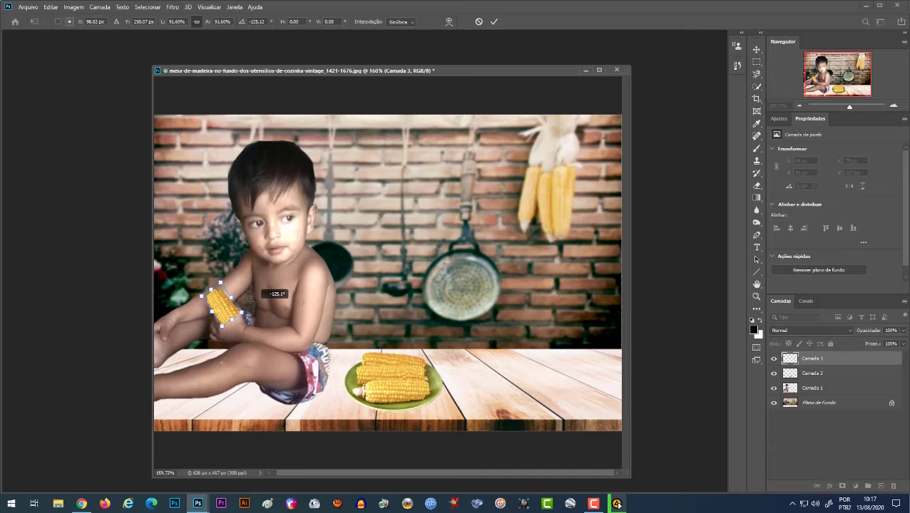
{"action": "scroll", "coordinate": [259, 360], "scroll_direction": "up", "scroll_amount": 3}
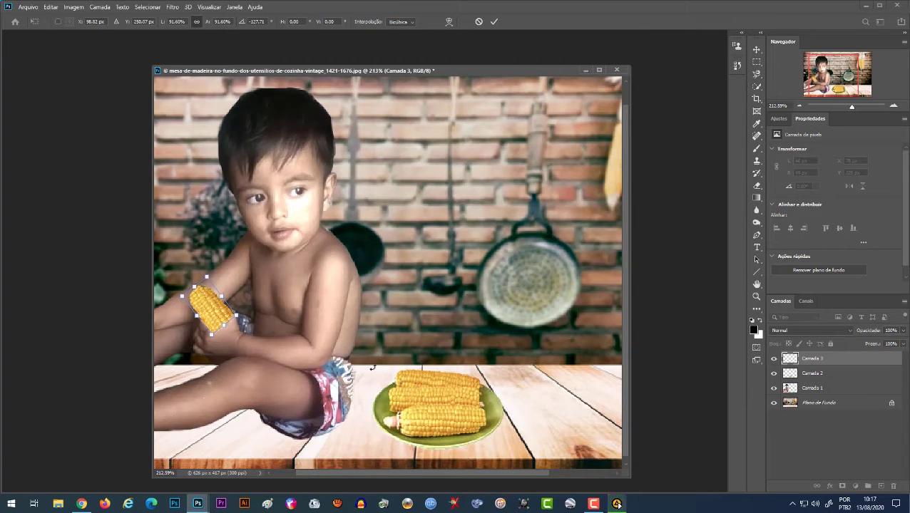
{"action": "left_click_drag", "start_coordinate": [236, 315], "coordinate": [216, 331]}
{"action": "left_click_drag", "start_coordinate": [185, 297], "coordinate": [186, 300]}
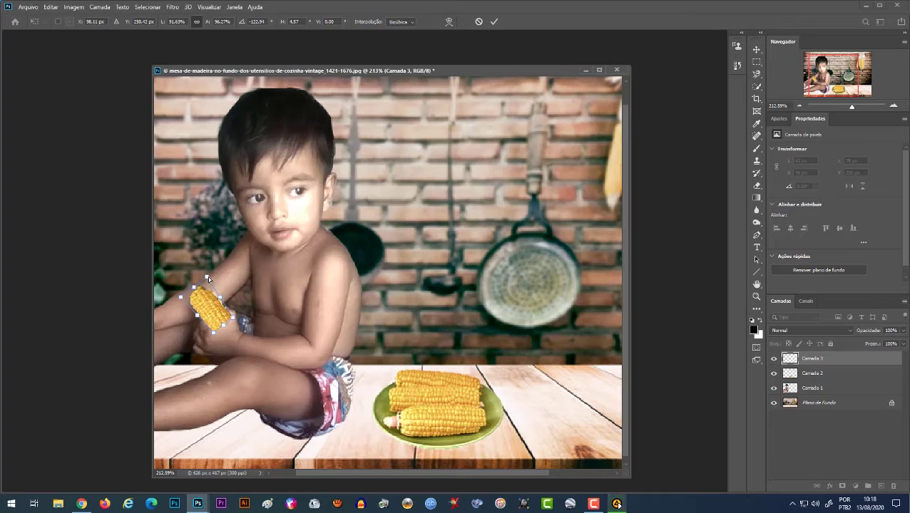
{"action": "left_click_drag", "start_coordinate": [207, 277], "coordinate": [211, 277]}
{"action": "key", "text": "Return"}
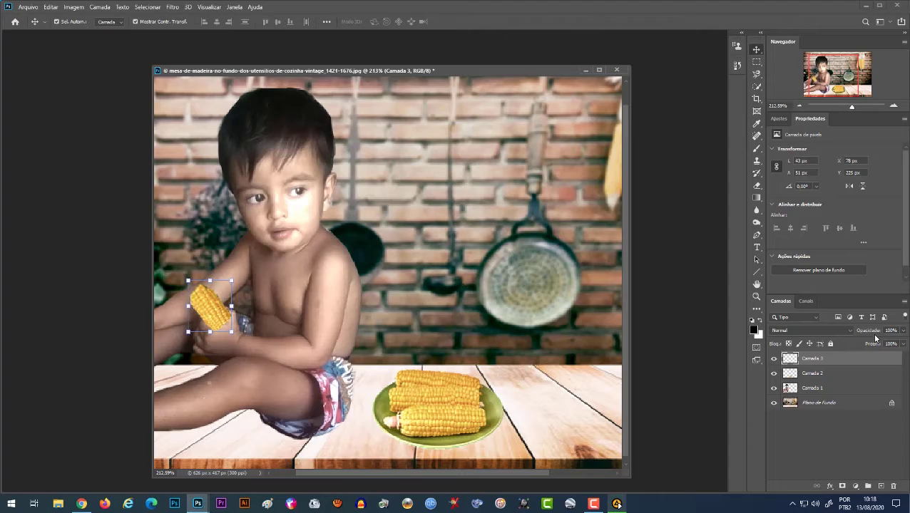
{"action": "left_click", "coordinate": [861, 334]}
{"action": "left_click_drag", "start_coordinate": [860, 334], "coordinate": [866, 334]}
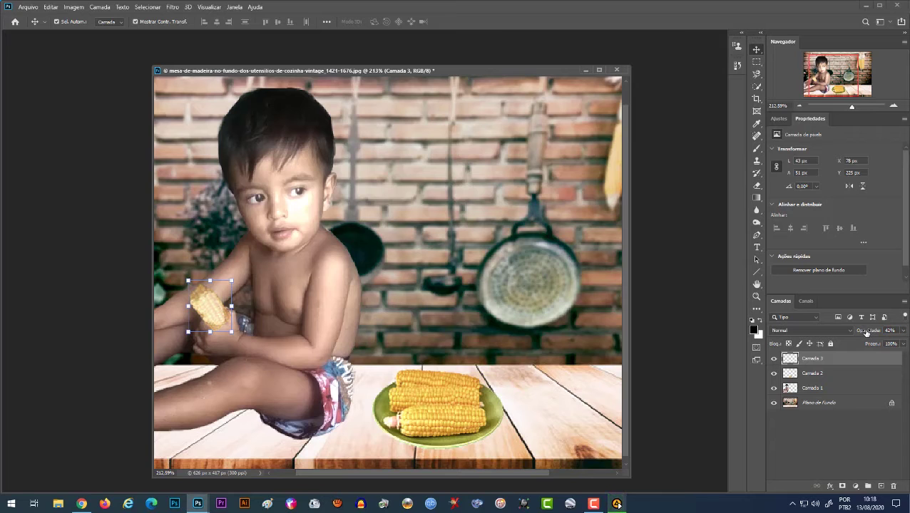
Set the Eraser to 42% opacity and return Camada 3 to 100% opacity
{"action": "left_click", "coordinate": [756, 185]}
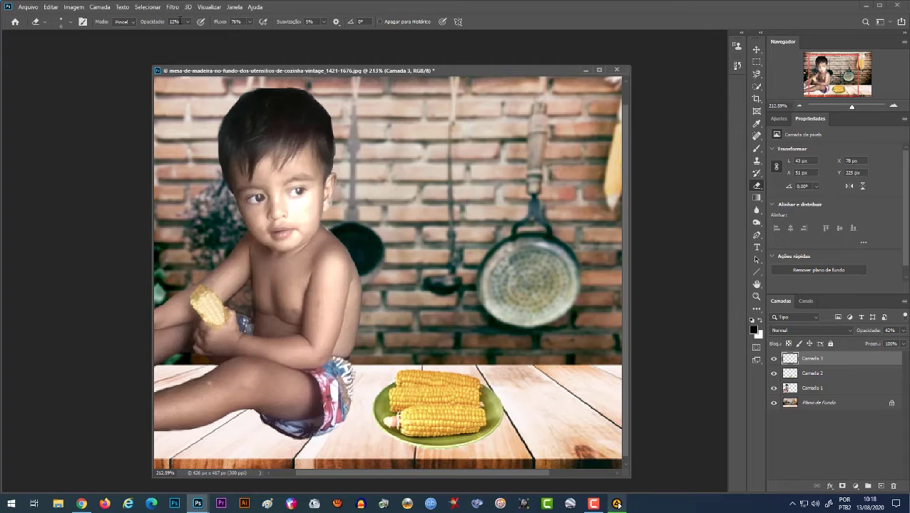
{"action": "left_click_drag", "start_coordinate": [159, 24], "coordinate": [165, 24]}
{"action": "left_click_drag", "start_coordinate": [152, 23], "coordinate": [166, 24]}
{"action": "left_click_drag", "start_coordinate": [857, 331], "coordinate": [871, 334]}
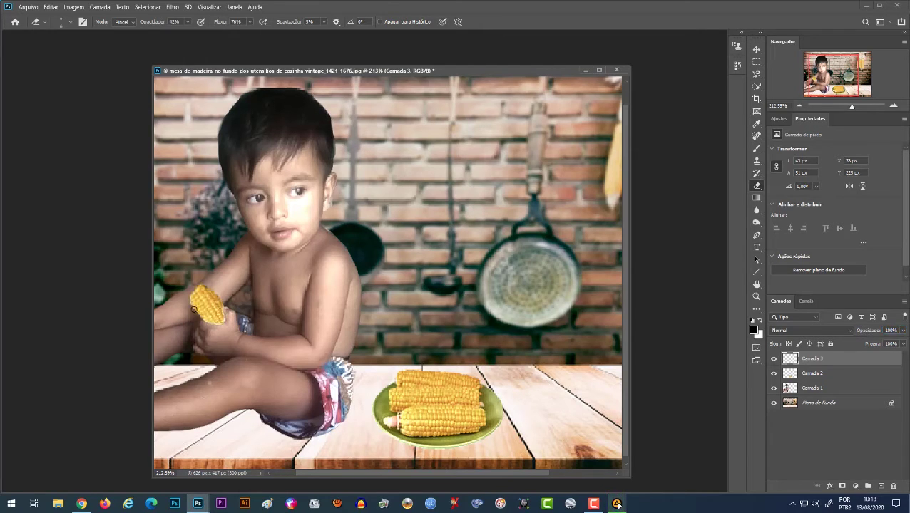
Zoom out and toggle the Plano de Fundo background off and on to check the cutouts
{"action": "key", "text": "ctrl+0"}
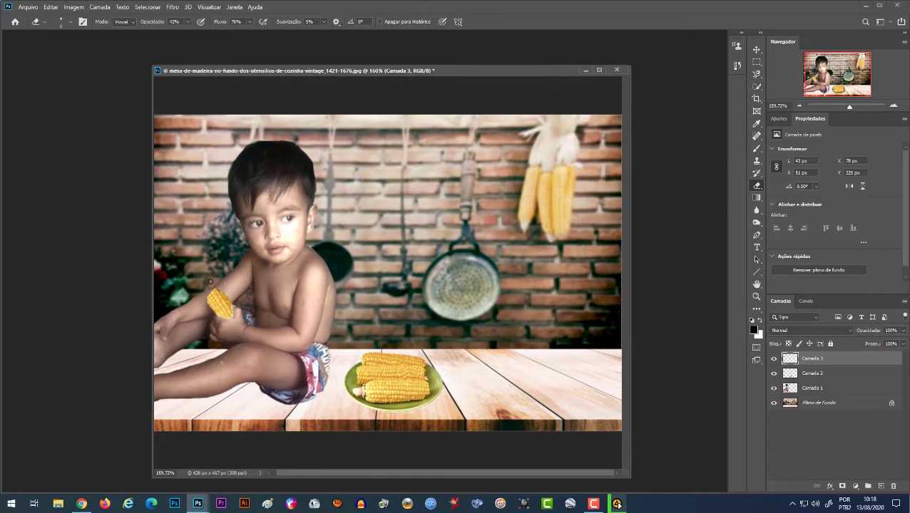
{"action": "key", "text": "ctrl+minus"}
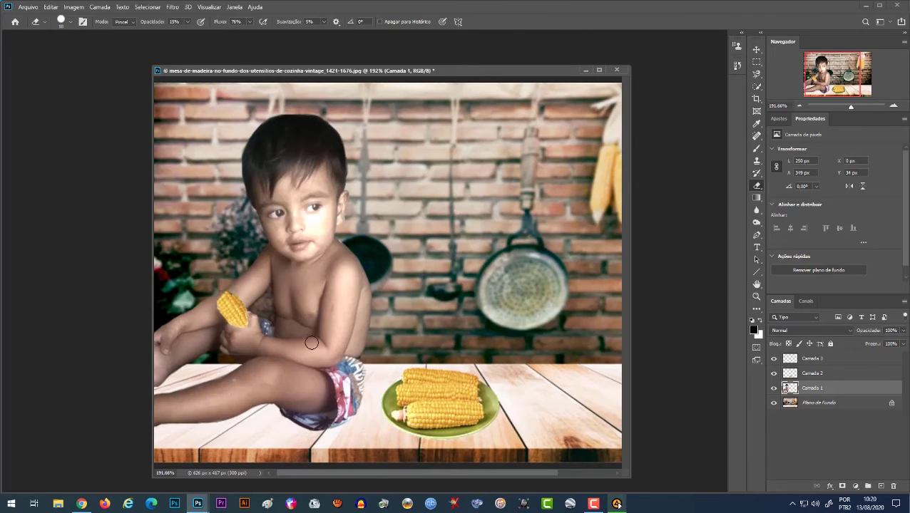
{"action": "scroll", "coordinate": [327, 373], "scroll_direction": "down", "scroll_amount": 3}
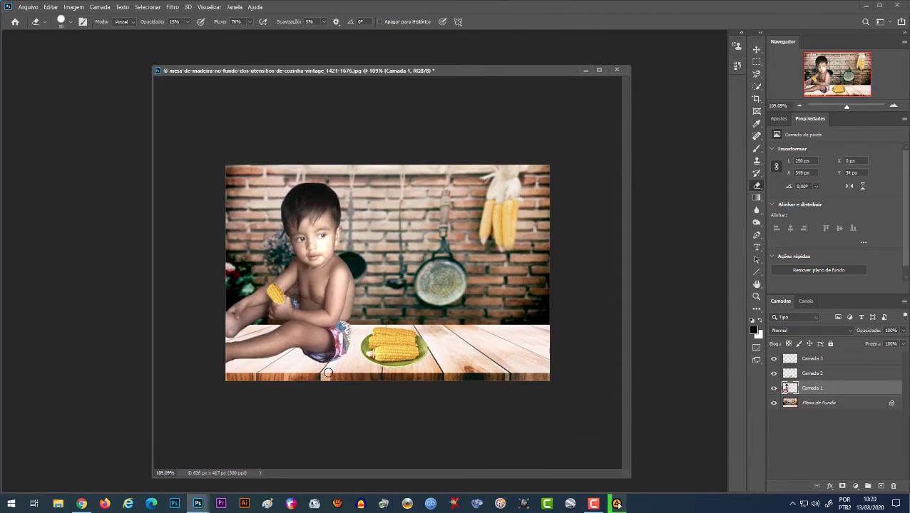
{"action": "left_click", "coordinate": [855, 403]}
{"action": "left_click", "coordinate": [774, 404]}
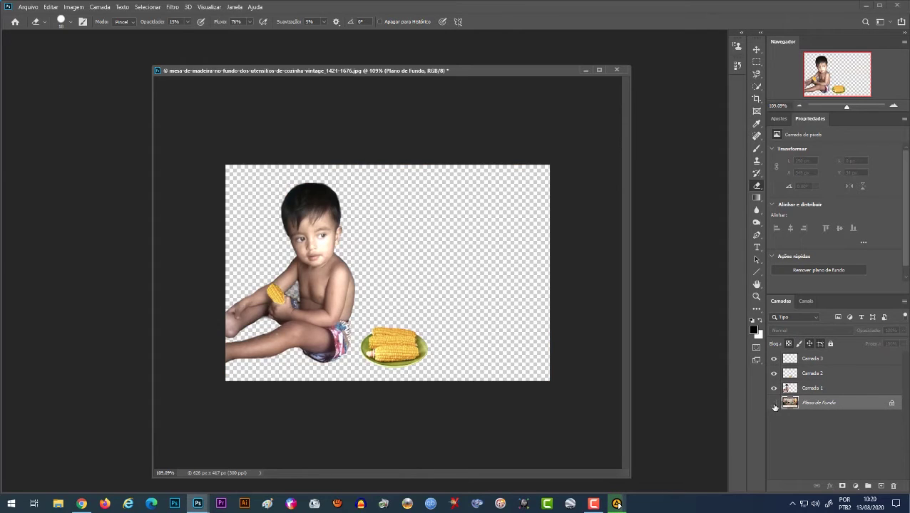
{"action": "left_click", "coordinate": [774, 404]}
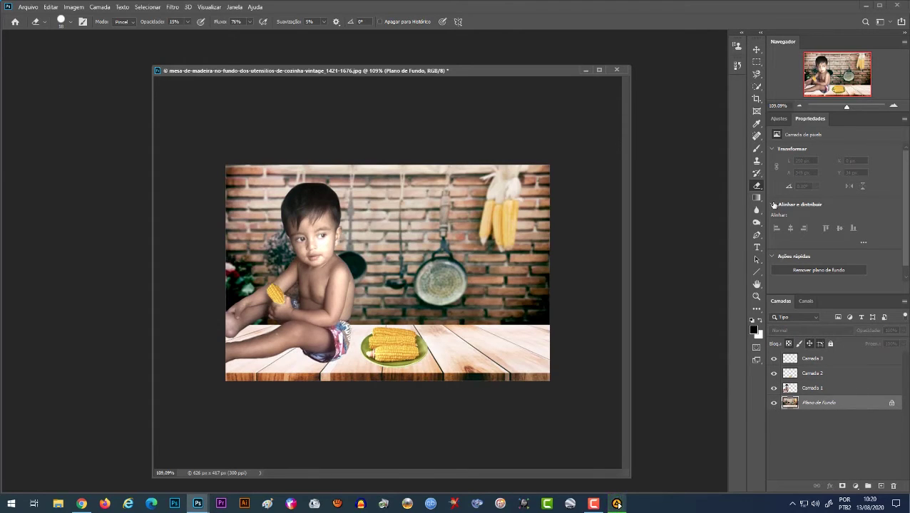
Burn the table around the corn plate with a size-27 brush at 27% exposure
{"action": "left_click", "coordinate": [756, 223]}
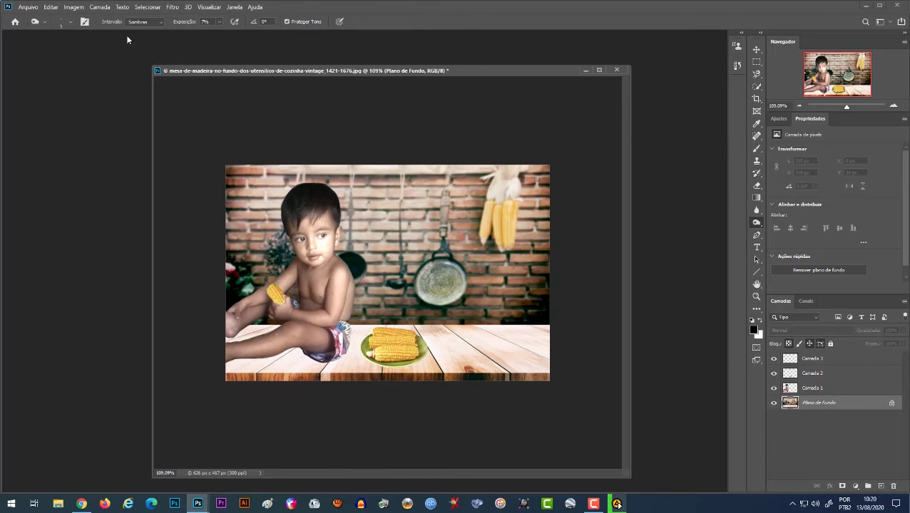
{"action": "right_click", "coordinate": [340, 373], "text": "alt"}
{"action": "left_click_drag", "start_coordinate": [388, 369], "coordinate": [410, 364]}
{"action": "left_click_drag", "start_coordinate": [178, 22], "coordinate": [189, 22]}
{"action": "mouse_move", "coordinate": [399, 370]}
{"action": "left_mouse_down"}
{"action": "mouse_move", "coordinate": [417, 363]}
{"action": "mouse_move", "coordinate": [369, 365]}
{"action": "mouse_move", "coordinate": [389, 368]}
{"action": "left_mouse_up"}
Switch the Burn range to Highlights and darken the bright table under the plate
{"action": "left_click", "coordinate": [161, 24]}
{"action": "left_click", "coordinate": [142, 43]}
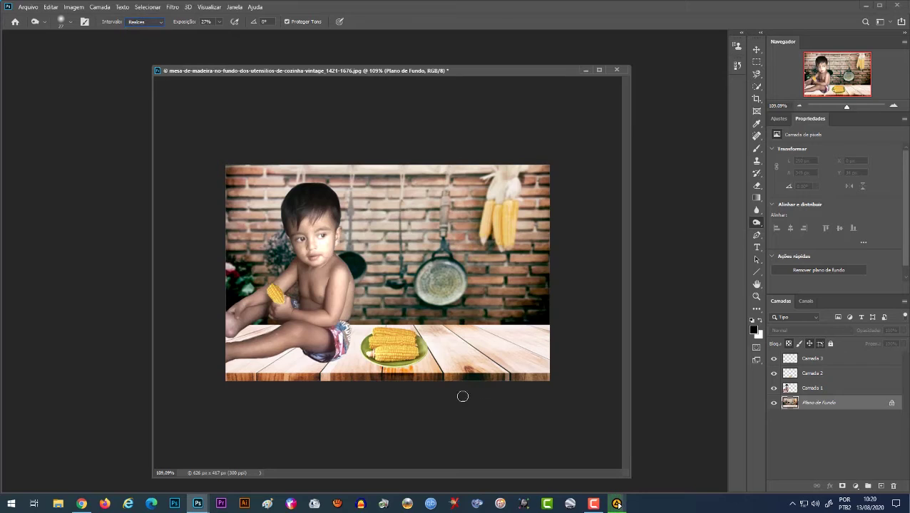
{"action": "mouse_move", "coordinate": [424, 367]}
{"action": "left_mouse_down"}
{"action": "mouse_move", "coordinate": [364, 359]}
{"action": "mouse_move", "coordinate": [423, 360]}
{"action": "mouse_move", "coordinate": [362, 362]}
{"action": "mouse_move", "coordinate": [402, 370]}
{"action": "mouse_move", "coordinate": [373, 370]}
{"action": "mouse_move", "coordinate": [360, 356]}
{"action": "mouse_move", "coordinate": [404, 367]}
{"action": "mouse_move", "coordinate": [420, 360]}
{"action": "mouse_move", "coordinate": [414, 368]}
{"action": "mouse_move", "coordinate": [421, 356]}
{"action": "mouse_move", "coordinate": [380, 368]}
{"action": "mouse_move", "coordinate": [347, 355]}
{"action": "mouse_move", "coordinate": [306, 357]}
{"action": "mouse_move", "coordinate": [300, 348]}
{"action": "mouse_move", "coordinate": [278, 353]}
{"action": "mouse_move", "coordinate": [296, 345]}
{"action": "mouse_move", "coordinate": [272, 354]}
{"action": "mouse_move", "coordinate": [319, 361]}
{"action": "mouse_move", "coordinate": [296, 351]}
{"action": "mouse_move", "coordinate": [224, 364]}
{"action": "mouse_move", "coordinate": [299, 347]}
{"action": "mouse_move", "coordinate": [274, 353]}
{"action": "mouse_move", "coordinate": [328, 363]}
{"action": "mouse_move", "coordinate": [349, 333]}
{"action": "mouse_move", "coordinate": [333, 359]}
{"action": "mouse_move", "coordinate": [252, 325]}
{"action": "mouse_move", "coordinate": [243, 333]}
{"action": "mouse_move", "coordinate": [255, 324]}
{"action": "mouse_move", "coordinate": [218, 336]}
{"action": "mouse_move", "coordinate": [266, 325]}
{"action": "mouse_move", "coordinate": [219, 366]}
{"action": "mouse_move", "coordinate": [345, 352]}
{"action": "mouse_move", "coordinate": [298, 363]}
{"action": "left_mouse_up"}
{"action": "scroll", "coordinate": [487, 432], "scroll_direction": "down", "scroll_amount": 3}
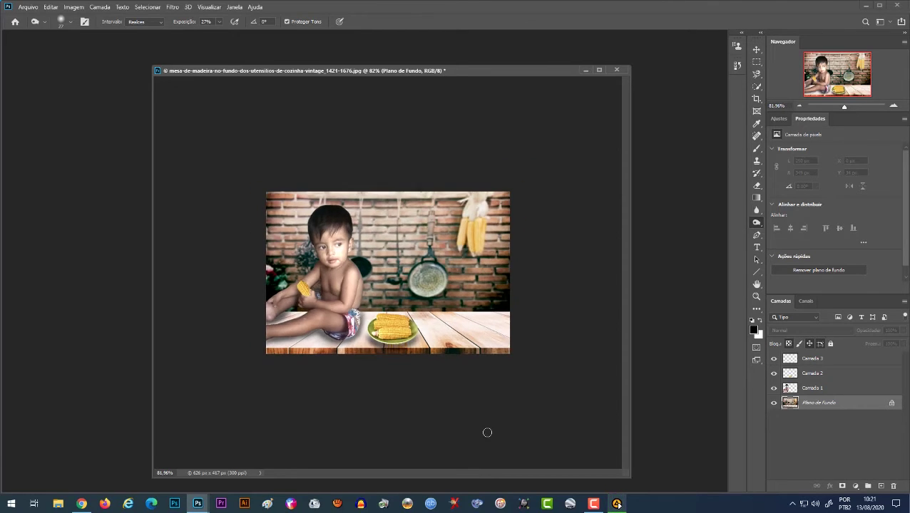
Toggle Camada 1 off and on, then blur the child's hair and body outline
{"action": "left_click", "coordinate": [787, 389]}
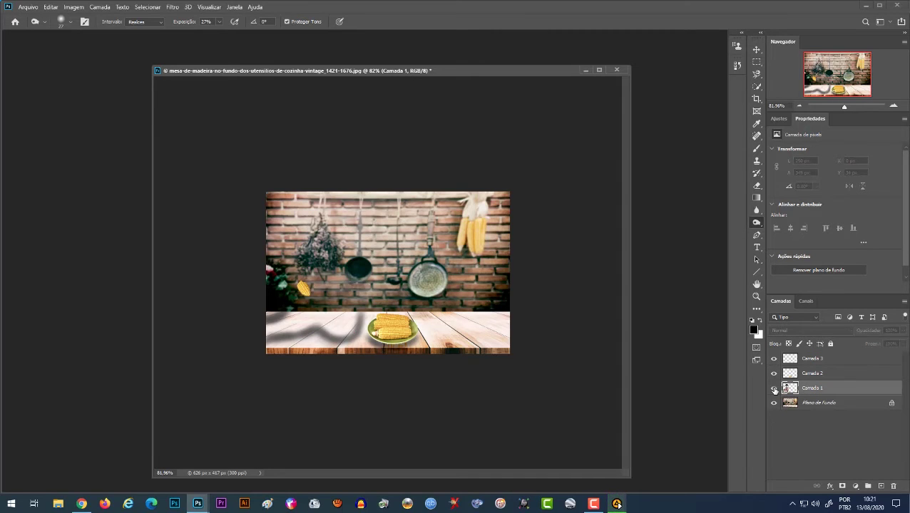
{"action": "left_click", "coordinate": [774, 388]}
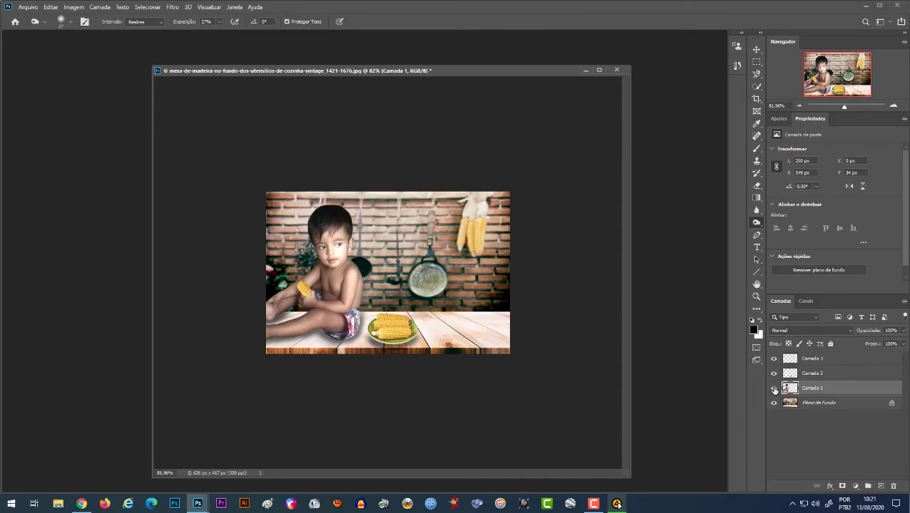
{"action": "left_click", "coordinate": [756, 209]}
{"action": "left_click_drag", "start_coordinate": [322, 205], "coordinate": [306, 219]}
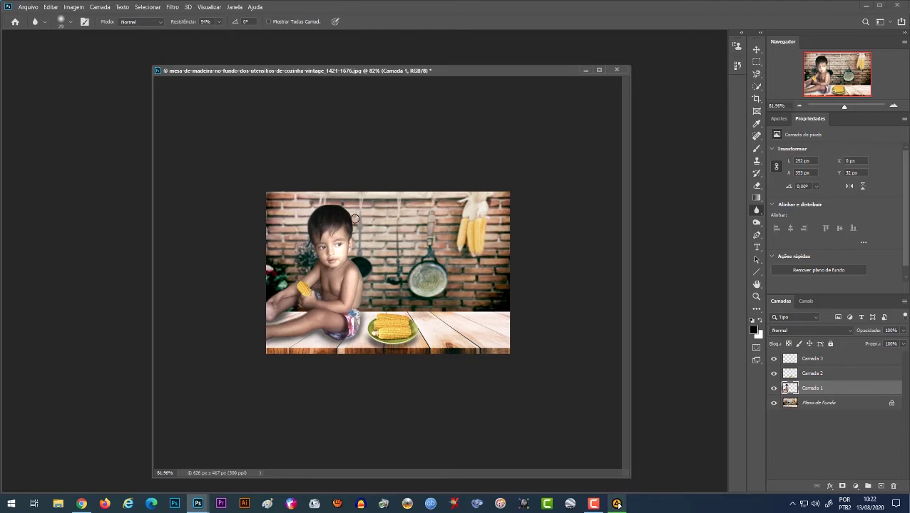
{"action": "mouse_move", "coordinate": [345, 203]}
{"action": "left_mouse_down"}
{"action": "mouse_move", "coordinate": [348, 209]}
{"action": "mouse_move", "coordinate": [318, 210]}
{"action": "left_mouse_up"}
{"action": "left_click_drag", "start_coordinate": [257, 328], "coordinate": [334, 338]}
{"action": "left_click", "coordinate": [757, 222]}
Select the Smudge tool with a 4 px soft brush
{"action": "left_click", "coordinate": [757, 210]}
{"action": "right_click", "coordinate": [757, 210]}
{"action": "left_click", "coordinate": [798, 229]}
{"action": "scroll", "coordinate": [400, 216], "scroll_direction": "up", "scroll_amount": 2}
{"action": "scroll", "coordinate": [400, 216], "scroll_direction": "up", "scroll_amount": 2}
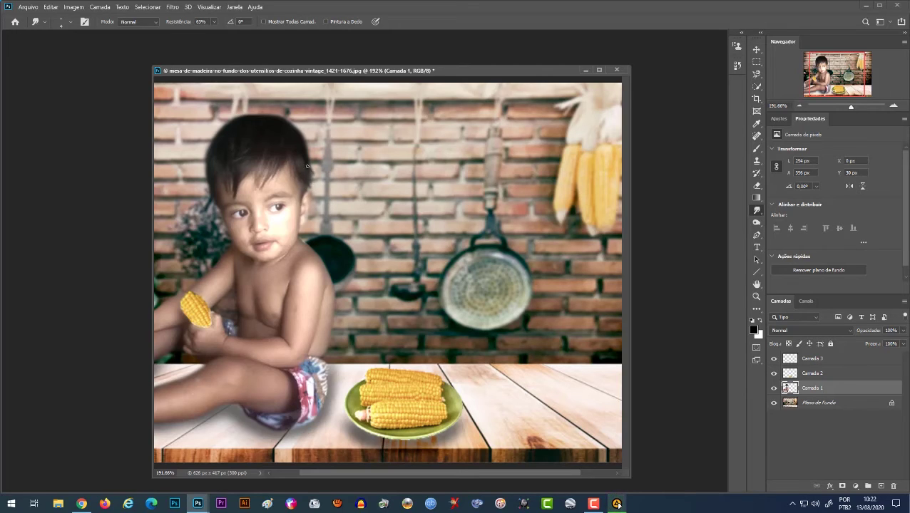
{"action": "right_click", "coordinate": [311, 167], "text": "alt"}
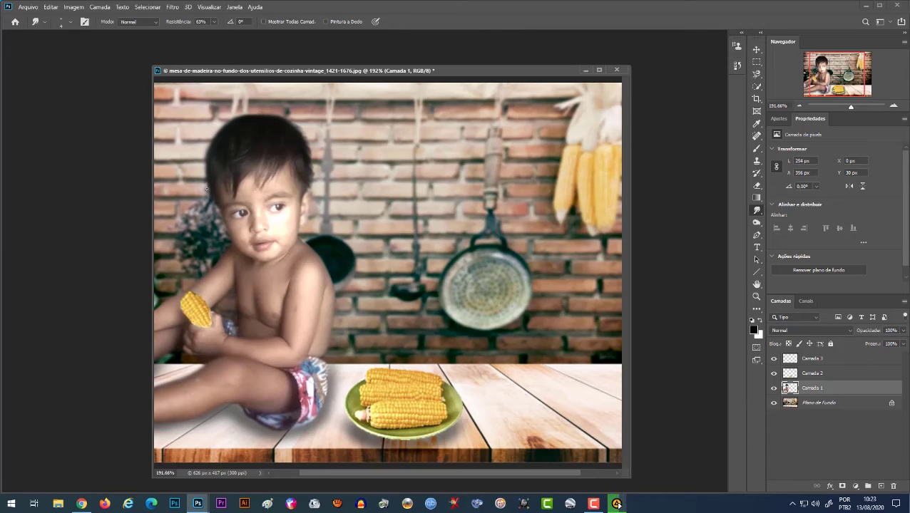
Smudge the hair outline on Camada 1 into the brick wall at 63% strength
{"action": "left_click_drag", "start_coordinate": [206, 189], "coordinate": [210, 188]}
{"action": "scroll", "coordinate": [276, 228], "scroll_direction": "down", "scroll_amount": 2}
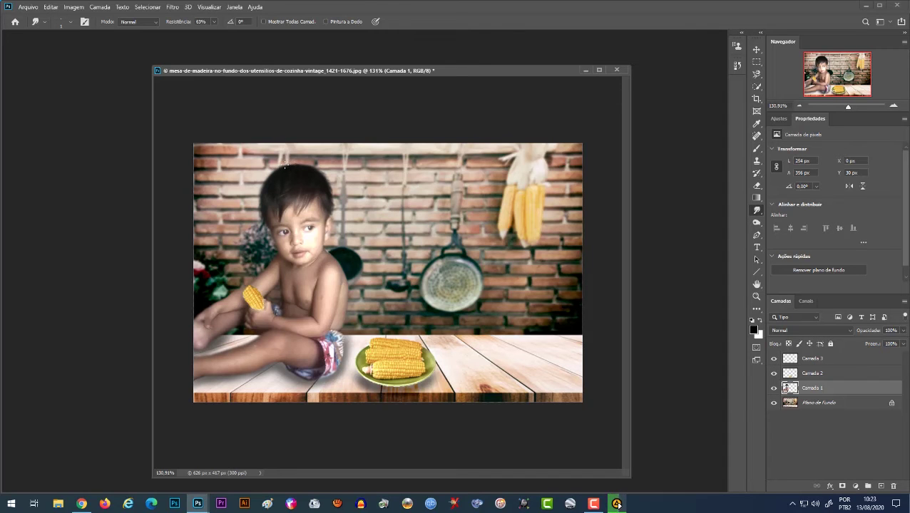
{"action": "scroll", "coordinate": [303, 157], "scroll_direction": "up", "scroll_amount": 3}
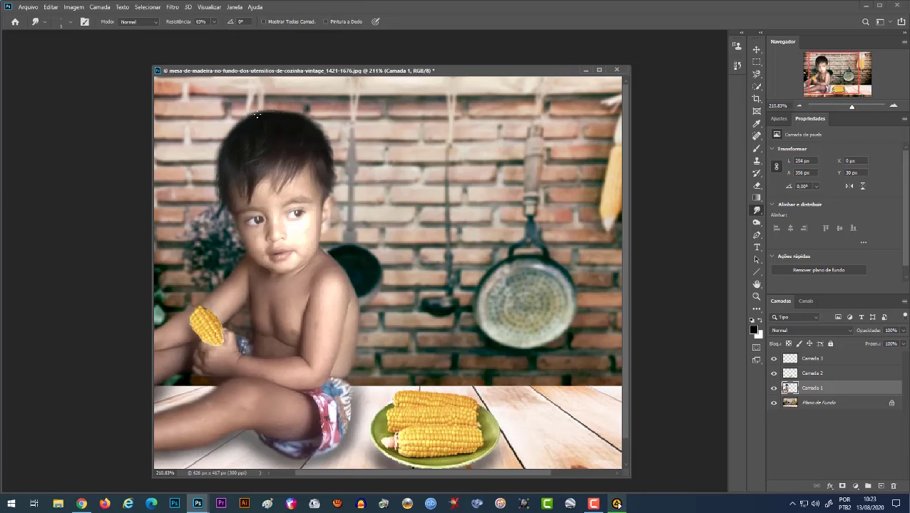
{"action": "scroll", "coordinate": [233, 129], "scroll_direction": "down", "scroll_amount": 2}
{"action": "scroll", "coordinate": [265, 134], "scroll_direction": "down", "scroll_amount": 2}
{"action": "scroll", "coordinate": [268, 134], "scroll_direction": "down", "scroll_amount": 2}
{"action": "scroll", "coordinate": [268, 134], "scroll_direction": "down", "scroll_amount": 1}
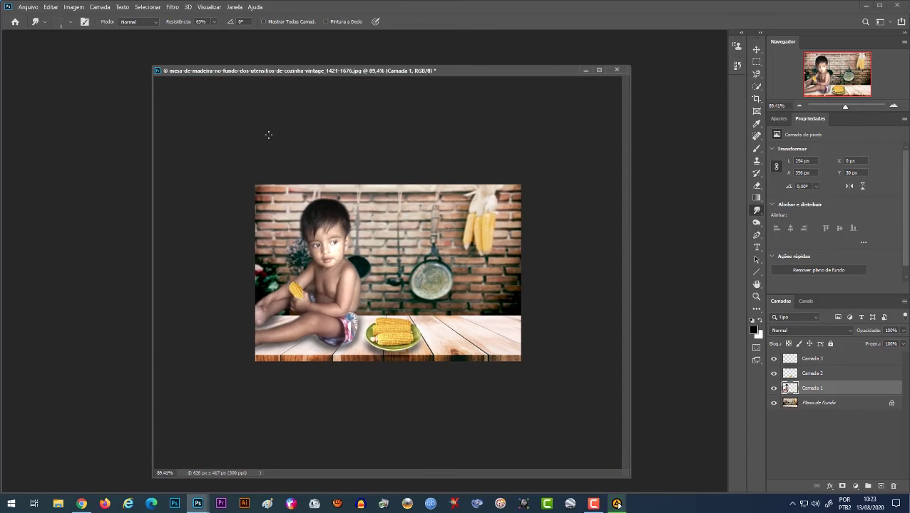
Crop the image's right edge so it is 584 px wide
{"action": "left_click", "coordinate": [757, 98]}
{"action": "left_click_drag", "start_coordinate": [522, 268], "coordinate": [513, 268]}
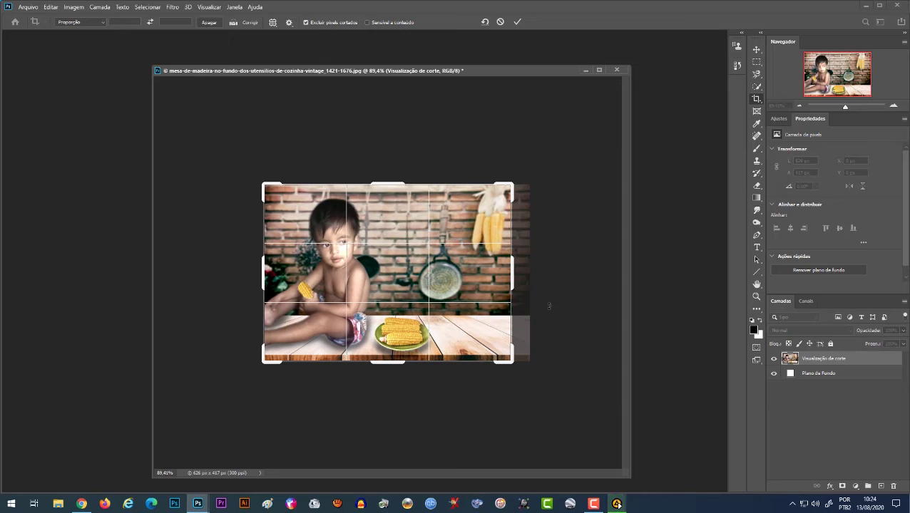
{"action": "key", "text": "Return"}
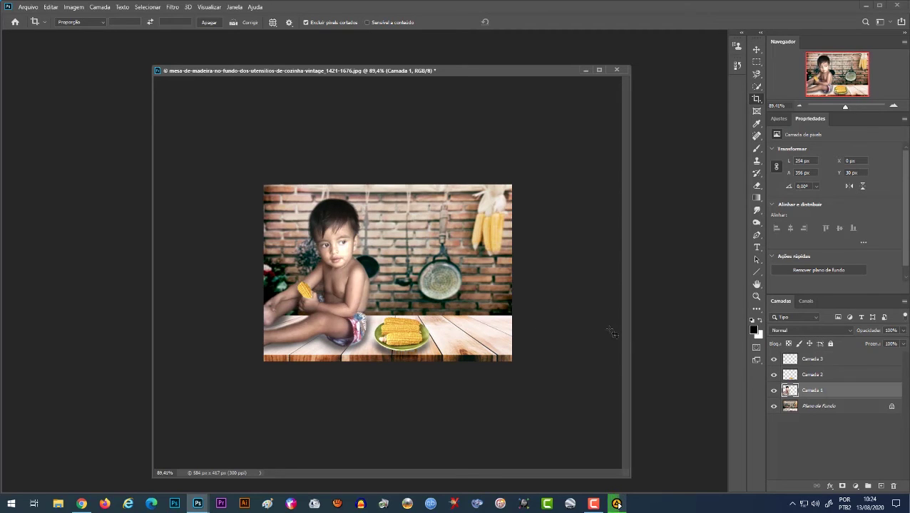
Stamp all visible layers into a new merged layer, Camada 4
{"action": "right_click", "coordinate": [852, 362]}
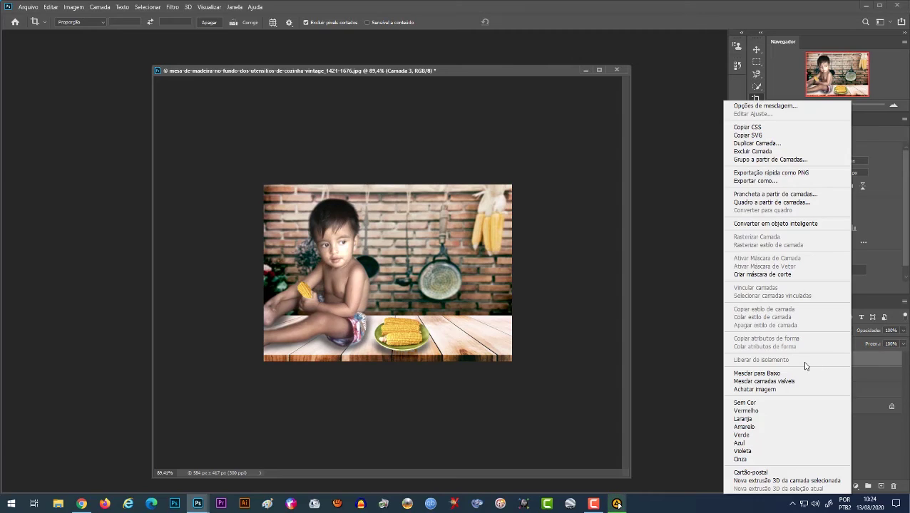
{"action": "left_click", "coordinate": [658, 332]}
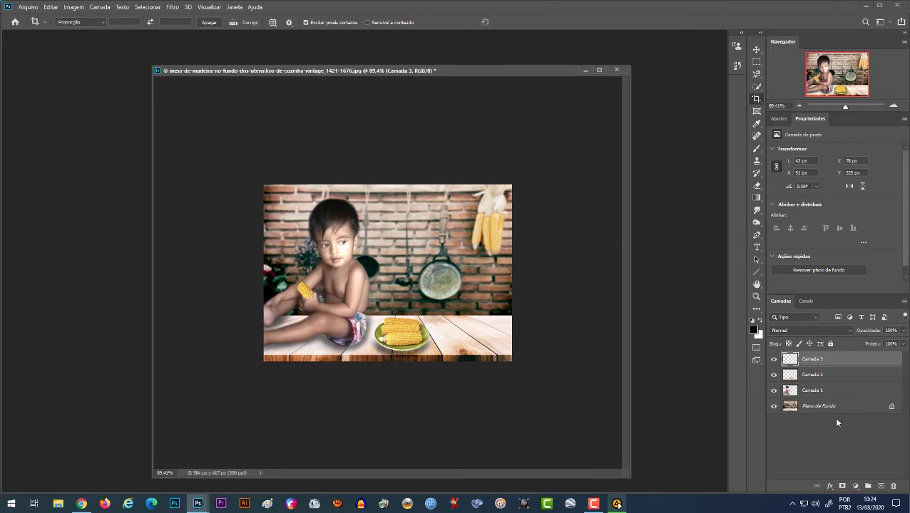
{"action": "key", "text": "ctrl+shift+alt+e"}
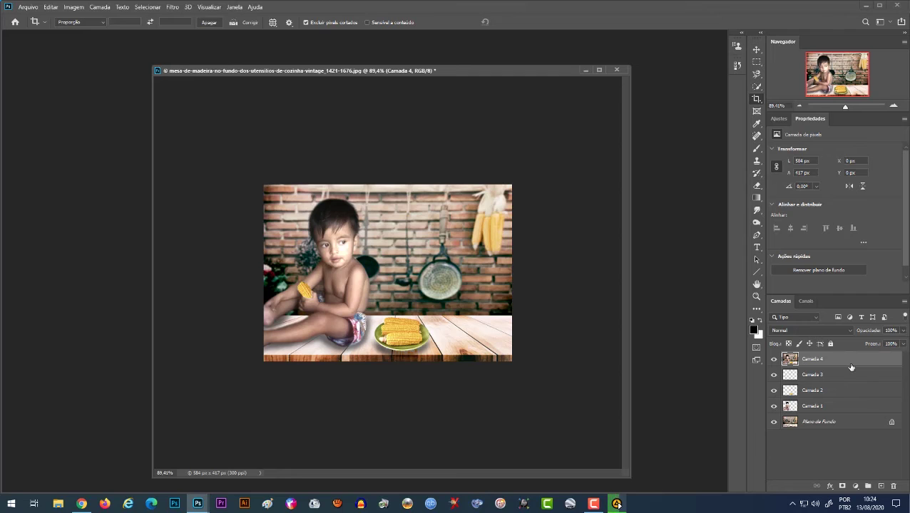
{"action": "scroll", "coordinate": [419, 271], "scroll_direction": "up", "scroll_amount": 1, "text": "alt"}
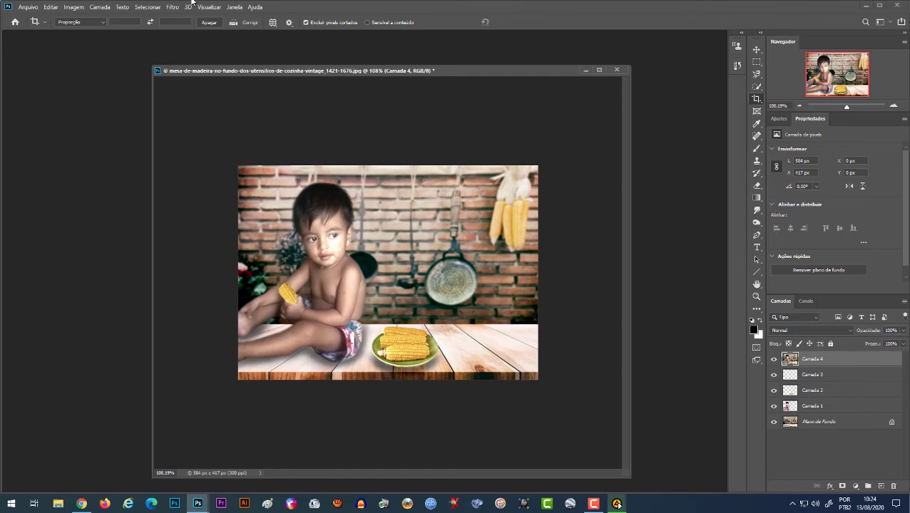
Apply Camera Raw to Camada 4 with noise reduction set to 5 in Detalhe
{"action": "left_click", "coordinate": [174, 8]}
{"action": "left_click", "coordinate": [207, 64]}
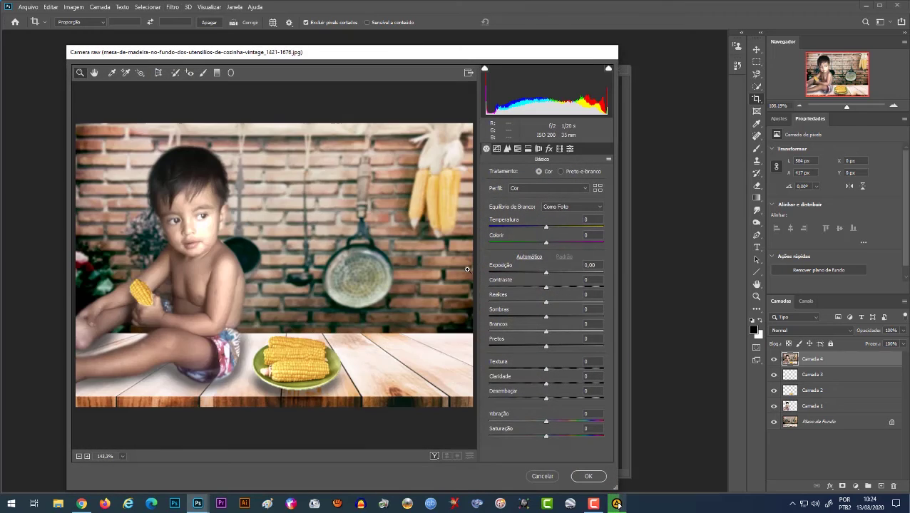
{"action": "left_click", "coordinate": [507, 148]}
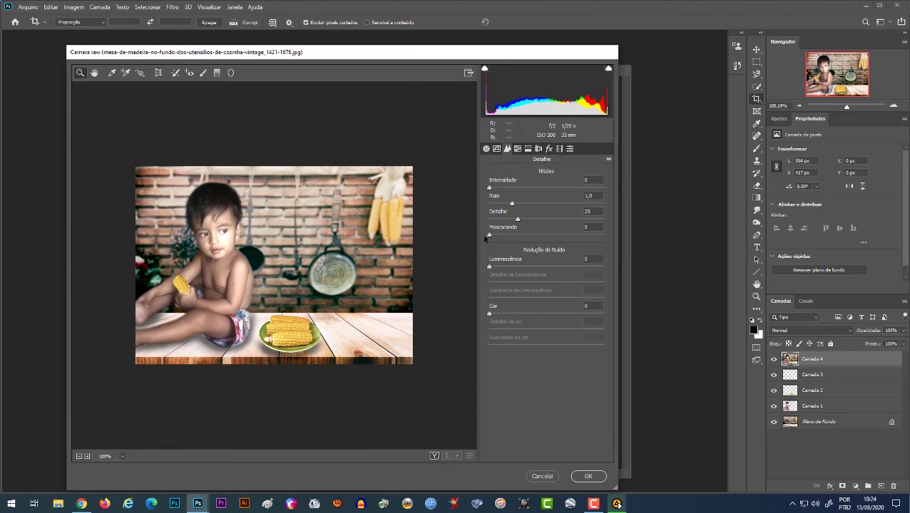
{"action": "left_click_drag", "start_coordinate": [490, 267], "coordinate": [494, 268]}
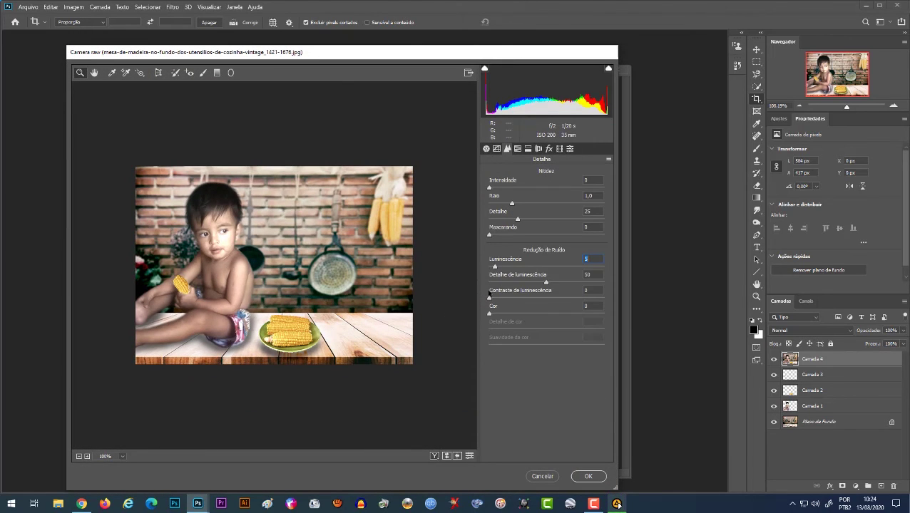
{"action": "left_click_drag", "start_coordinate": [490, 315], "coordinate": [495, 314]}
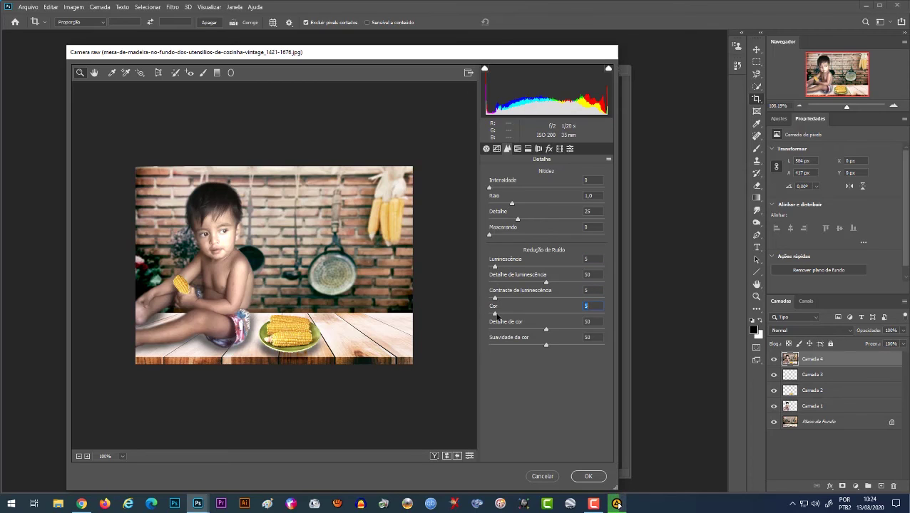
{"action": "left_click_drag", "start_coordinate": [495, 268], "coordinate": [541, 273]}
Set contrast -13, texture -16, clarity +18, dehaze +8, saturation +10 and apply
{"action": "left_click", "coordinate": [486, 149]}
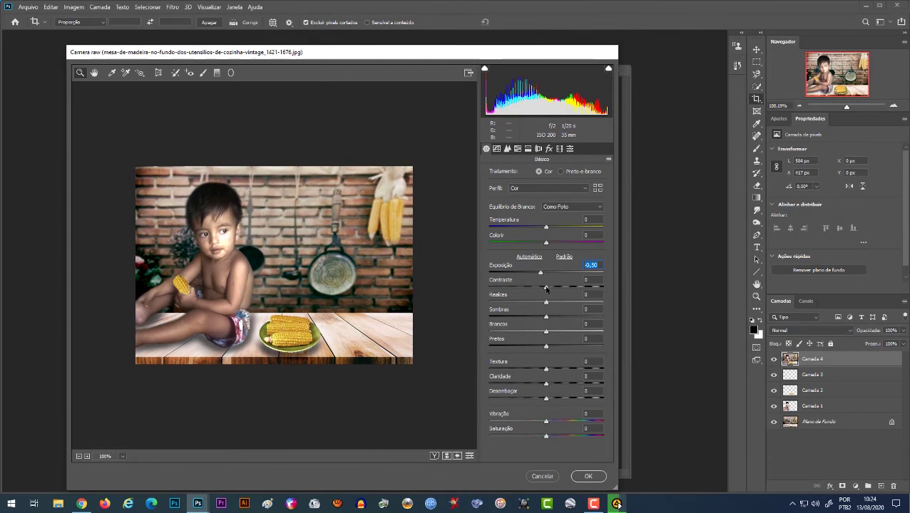
{"action": "mouse_move", "coordinate": [546, 287]}
{"action": "left_mouse_down"}
{"action": "mouse_move", "coordinate": [538, 288]}
{"action": "mouse_move", "coordinate": [549, 273]}
{"action": "mouse_move", "coordinate": [532, 302]}
{"action": "mouse_move", "coordinate": [535, 348]}
{"action": "mouse_move", "coordinate": [537, 333]}
{"action": "left_mouse_up"}
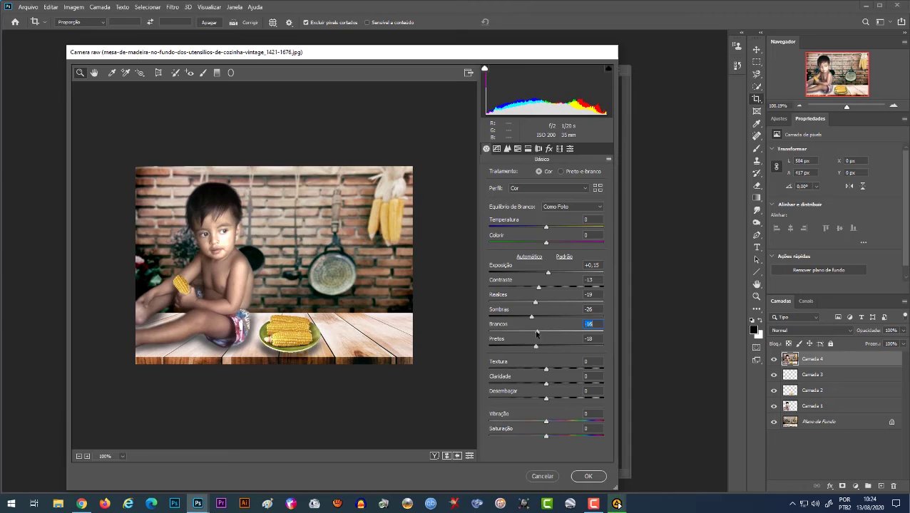
{"action": "mouse_move", "coordinate": [546, 369]}
{"action": "left_mouse_down"}
{"action": "mouse_move", "coordinate": [553, 370]}
{"action": "mouse_move", "coordinate": [536, 369]}
{"action": "mouse_move", "coordinate": [557, 384]}
{"action": "left_mouse_up"}
{"action": "left_click", "coordinate": [546, 384]}
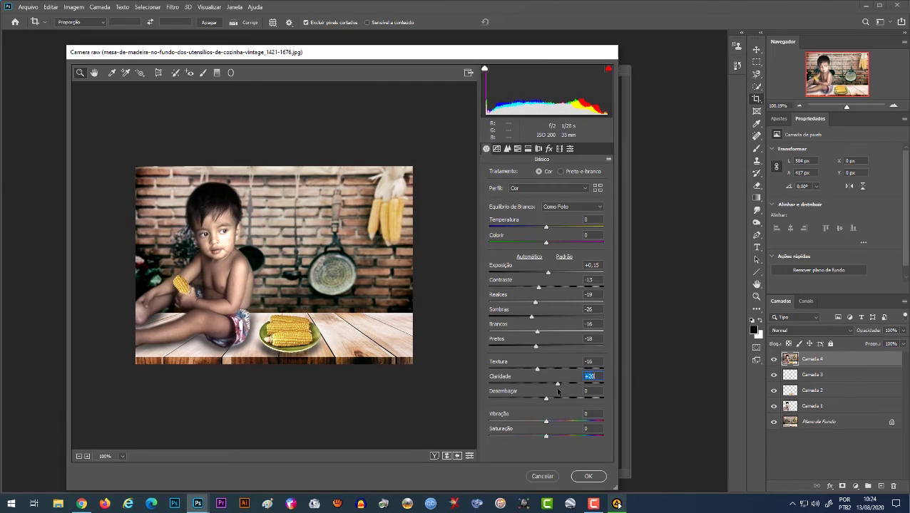
{"action": "left_click", "coordinate": [547, 397]}
{"action": "mouse_move", "coordinate": [550, 399]}
{"action": "left_mouse_down"}
{"action": "mouse_move", "coordinate": [552, 422]}
{"action": "mouse_move", "coordinate": [536, 422]}
{"action": "mouse_move", "coordinate": [552, 437]}
{"action": "left_mouse_up"}
{"action": "left_click", "coordinate": [547, 422]}
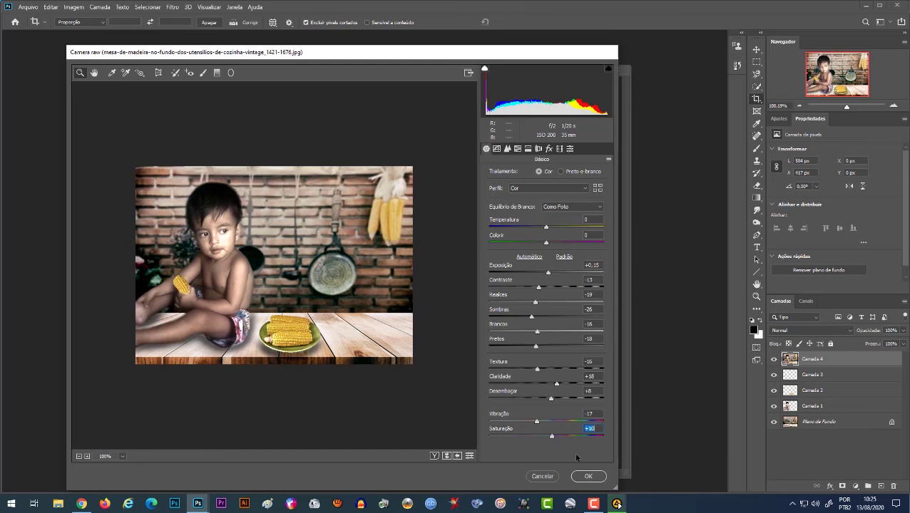
{"action": "left_click", "coordinate": [587, 476]}
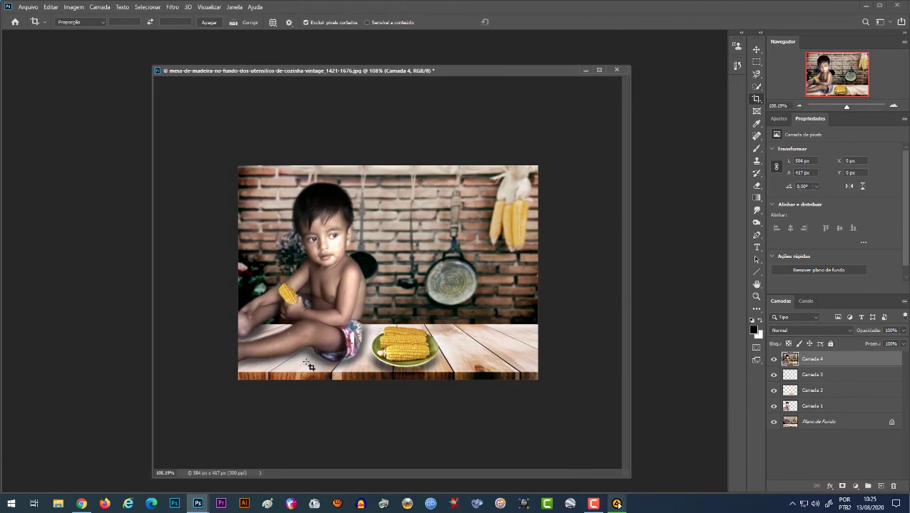
Zoom in on the composite and select the Dodge tool with a smaller brush
{"action": "key", "text": "ctrl+0"}
{"action": "scroll", "coordinate": [246, 332], "scroll_direction": "up", "scroll_amount": 2}
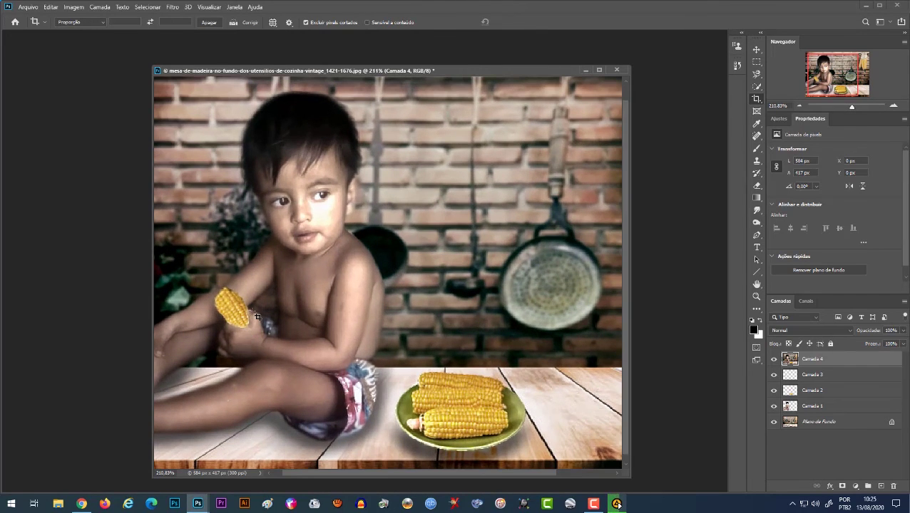
{"action": "left_click", "coordinate": [758, 50]}
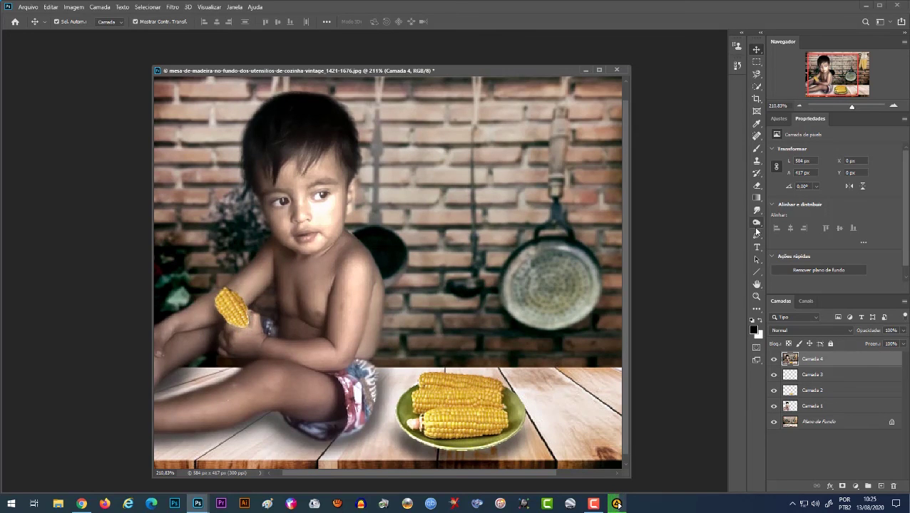
{"action": "left_click", "coordinate": [757, 223]}
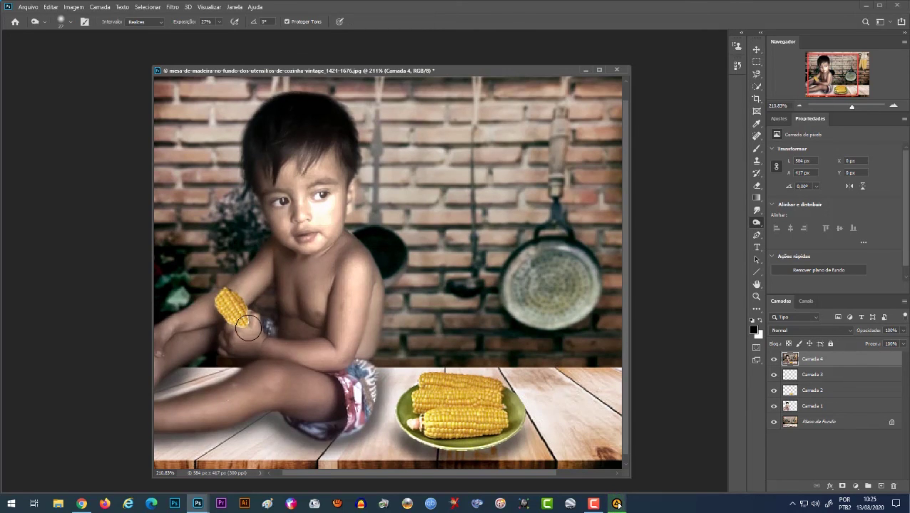
{"action": "scroll", "coordinate": [249, 325], "scroll_direction": "up", "scroll_amount": 2}
{"action": "key", "text": "bracketleft"}
{"action": "key", "text": "bracketleft"}
{"action": "key", "text": "bracketleft"}
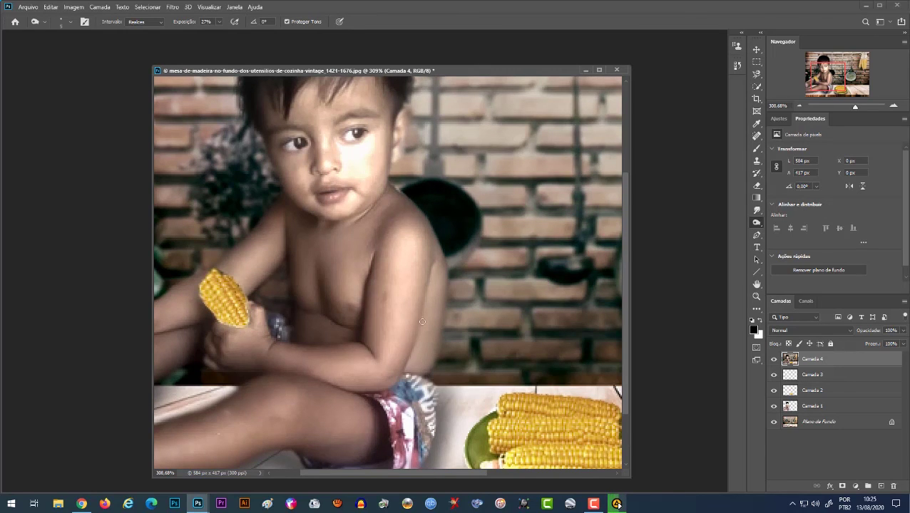
Set the Dodge exposure to 27% and reselect Camada 4
{"action": "left_click", "coordinate": [828, 410]}
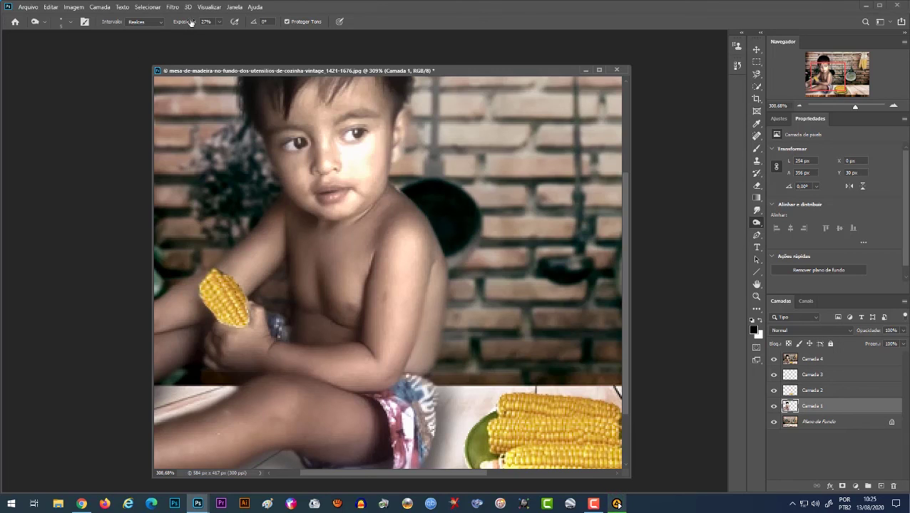
{"action": "left_click_drag", "start_coordinate": [190, 23], "coordinate": [177, 25]}
{"action": "left_click_drag", "start_coordinate": [177, 25], "coordinate": [188, 24]}
{"action": "left_click", "coordinate": [841, 359]}
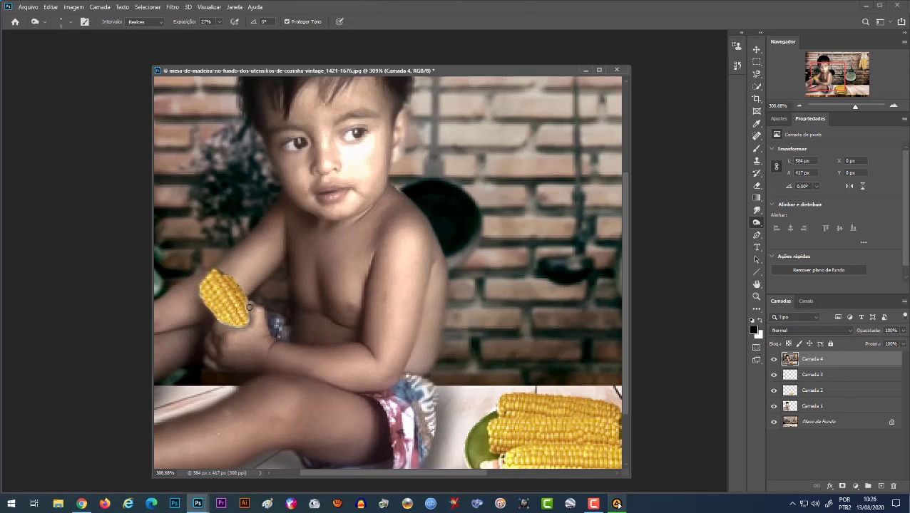
{"action": "scroll", "coordinate": [473, 304], "scroll_direction": "down", "scroll_amount": 2}
{"action": "scroll", "coordinate": [473, 306], "scroll_direction": "down", "scroll_amount": 1}
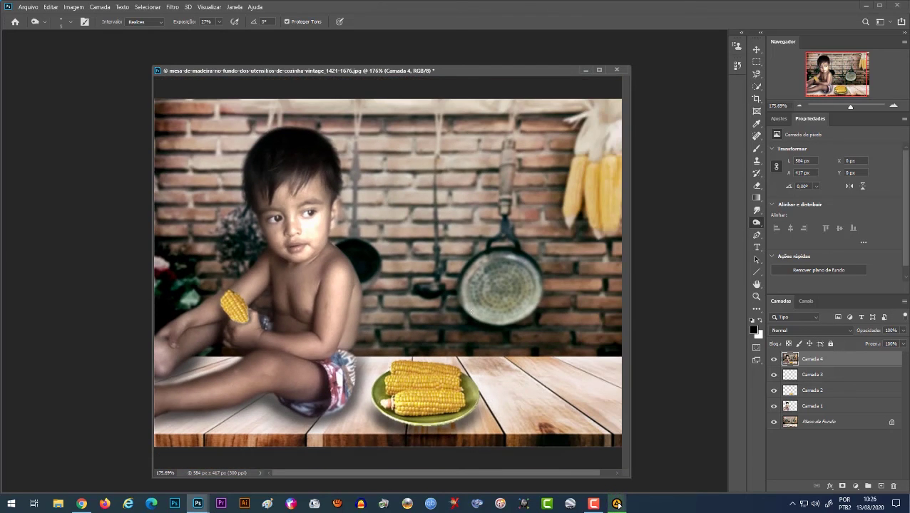
{"action": "scroll", "coordinate": [476, 309], "scroll_direction": "down", "scroll_amount": 1}
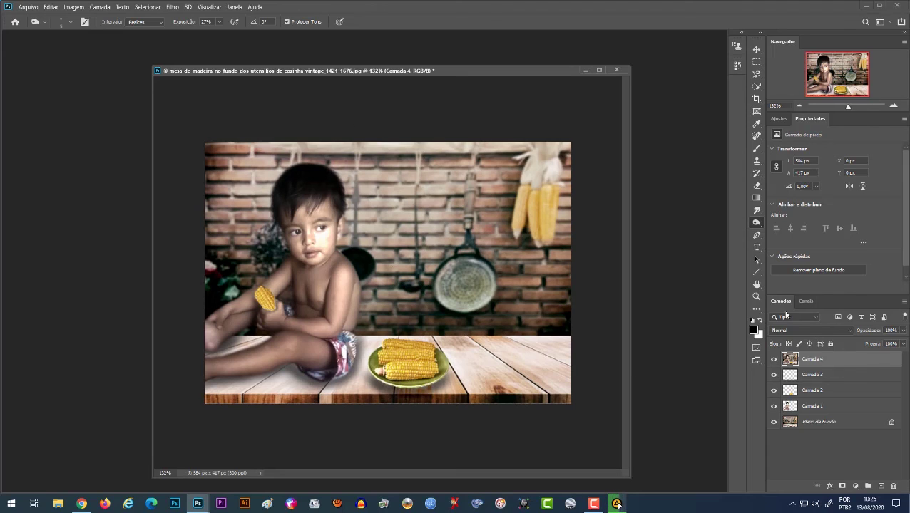
Convert Camada 4 to a smart object and enlarge the image to 1100 px height (1541 × 1100)
{"action": "right_click", "coordinate": [837, 361]}
{"action": "left_click", "coordinate": [754, 225]}
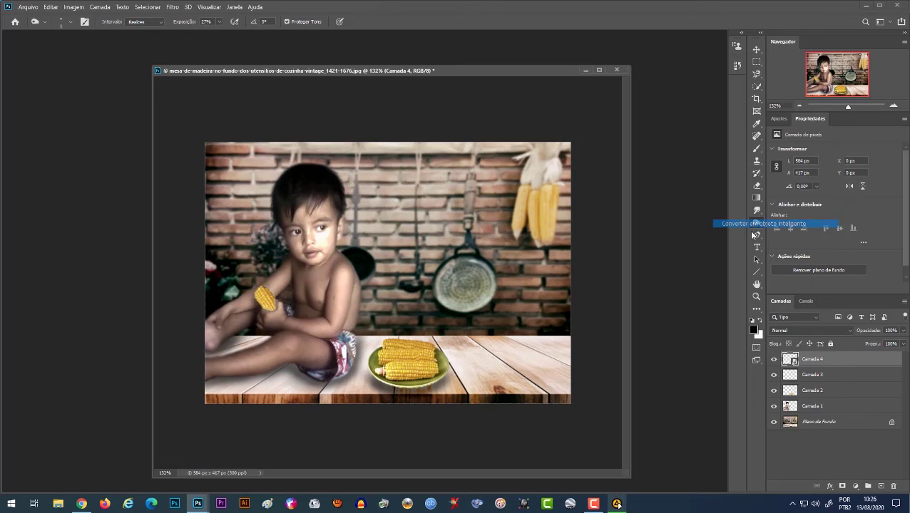
{"action": "left_click", "coordinate": [74, 7]}
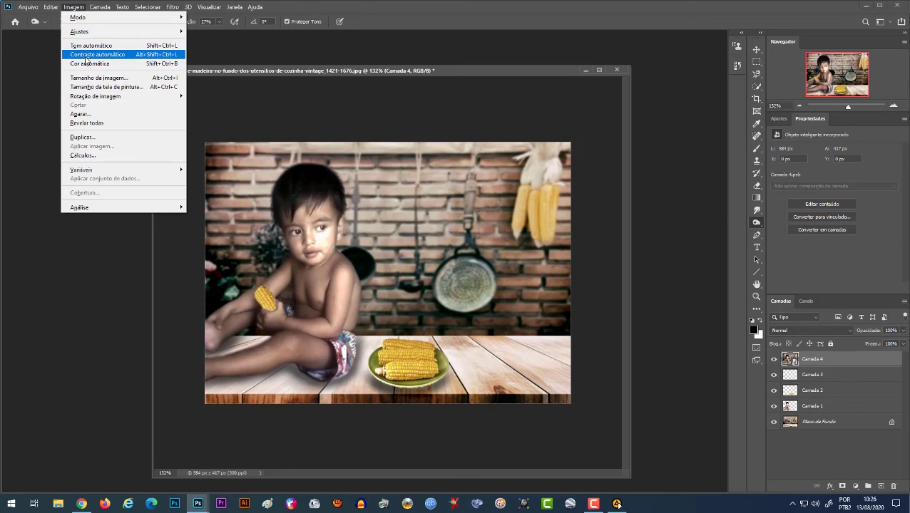
{"action": "left_click", "coordinate": [100, 77]}
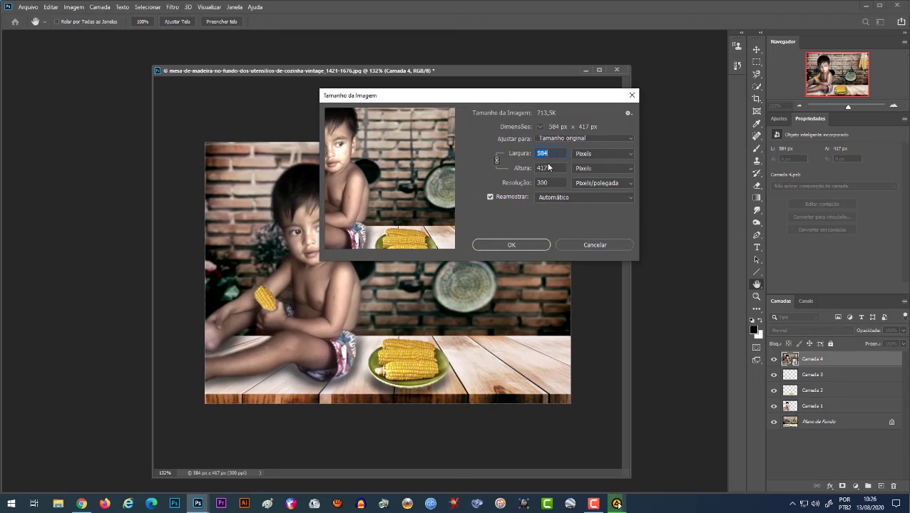
{"action": "double_click", "coordinate": [547, 169]}
{"action": "type", "text": "1100"}
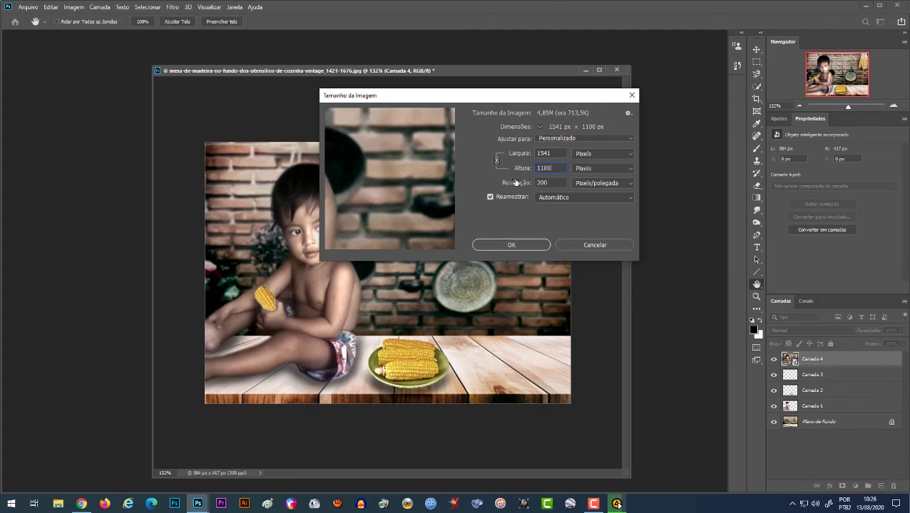
{"action": "left_click", "coordinate": [533, 245]}
Confirm the new size and apply Rasterizar Camada to Camada 4 in the Layers panel
{"action": "key", "text": "o"}
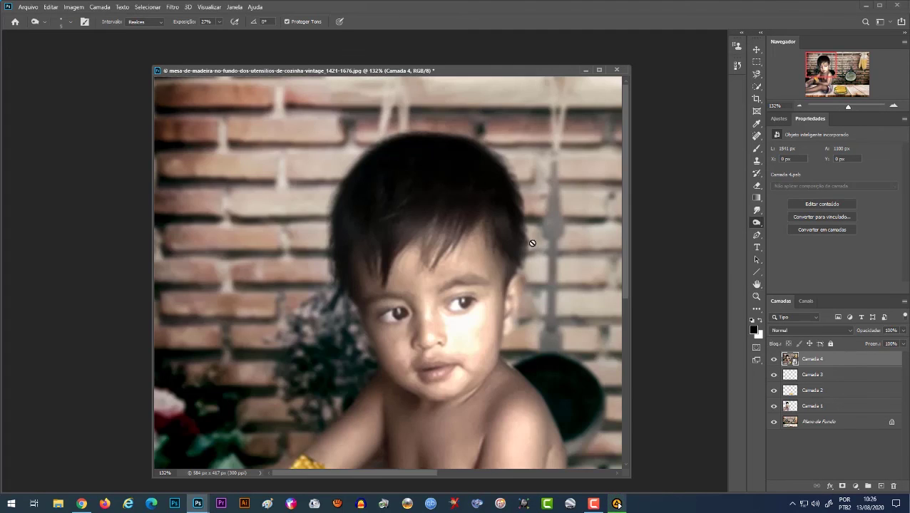
{"action": "scroll", "coordinate": [532, 243], "scroll_direction": "down", "scroll_amount": 4}
{"action": "scroll", "coordinate": [531, 243], "scroll_direction": "down", "scroll_amount": 1}
{"action": "scroll", "coordinate": [531, 243], "scroll_direction": "down", "scroll_amount": 1}
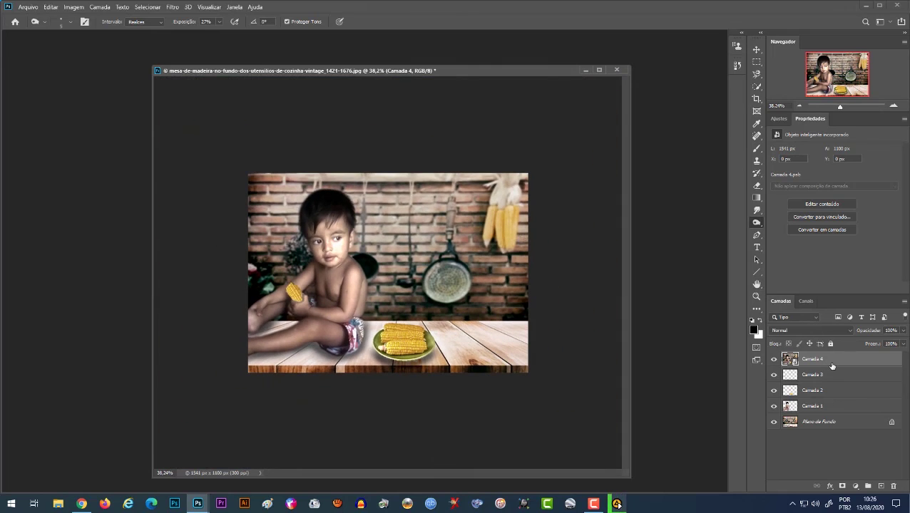
{"action": "right_click", "coordinate": [832, 357]}
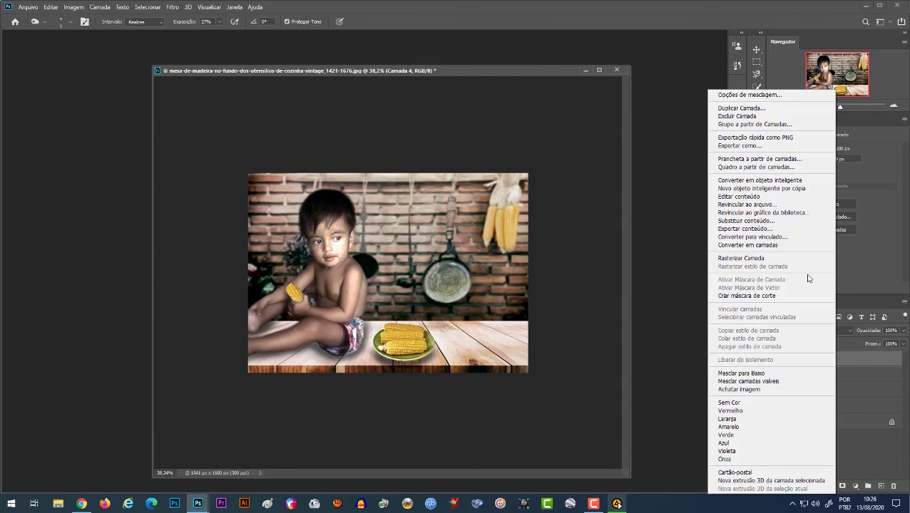
{"action": "left_click", "coordinate": [746, 260]}
{"action": "scroll", "coordinate": [536, 313], "scroll_direction": "up", "scroll_amount": 2}
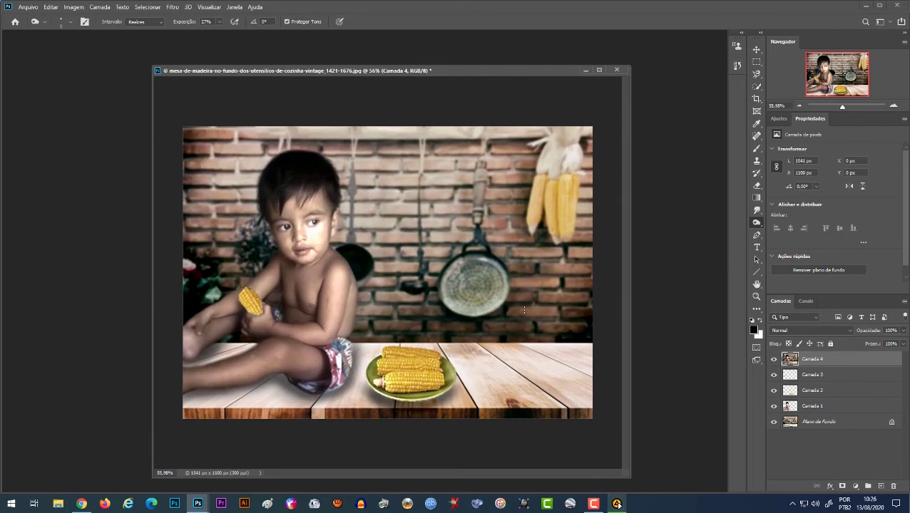